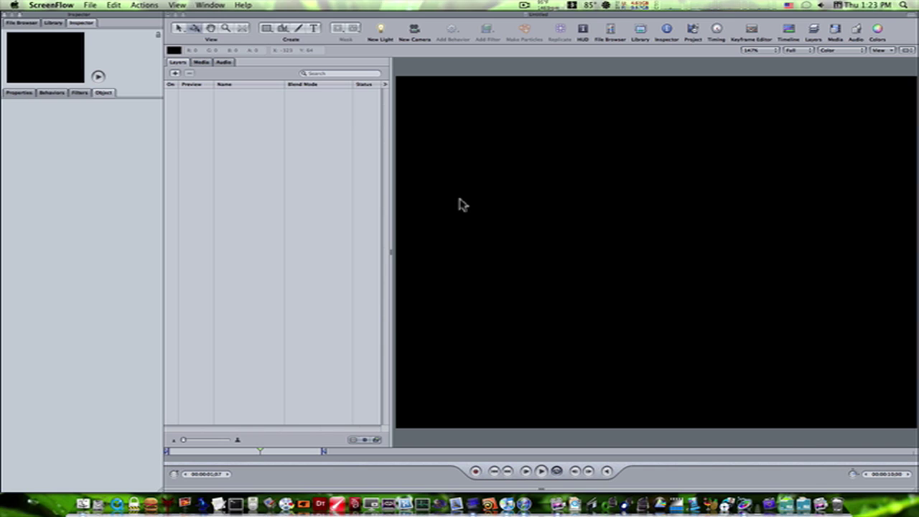
Apply the Pyro Explosion emitter, adjust the play range and collapse the Explosion layer
{"action": "left_click", "coordinate": [63, 25]}
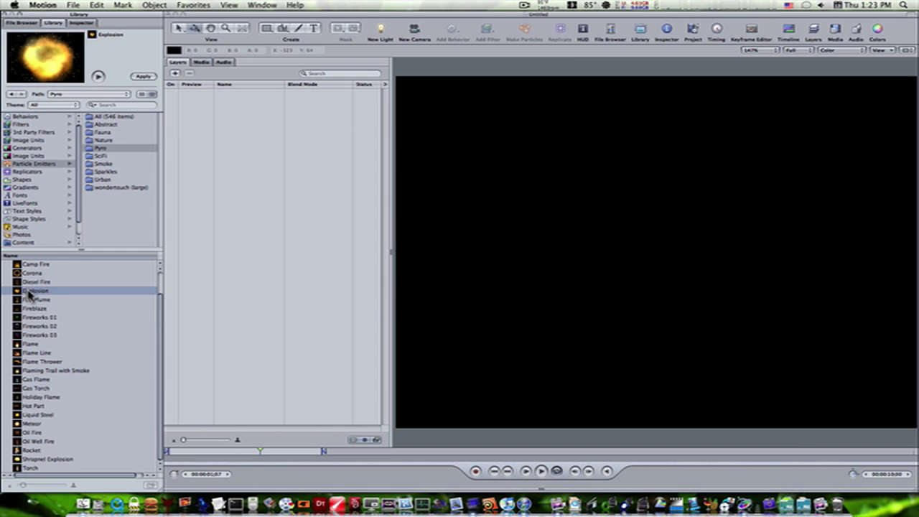
{"action": "left_click", "coordinate": [143, 76]}
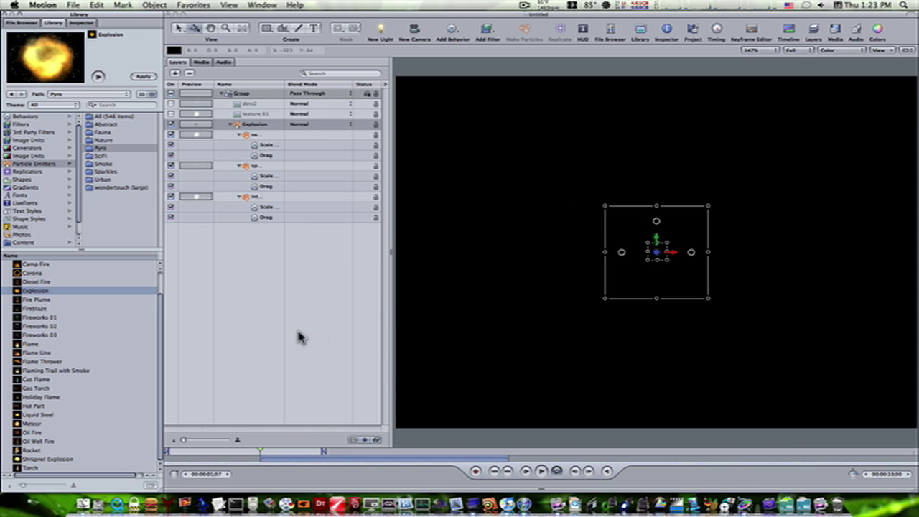
{"action": "left_click", "coordinate": [306, 465]}
{"action": "left_click_drag", "start_coordinate": [271, 465], "coordinate": [255, 454]}
{"action": "left_click", "coordinate": [176, 457]}
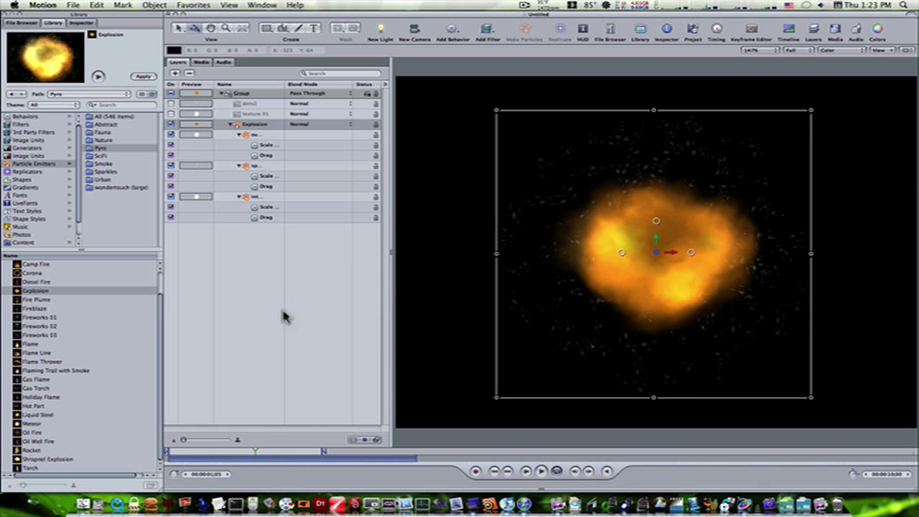
{"action": "left_click", "coordinate": [231, 125]}
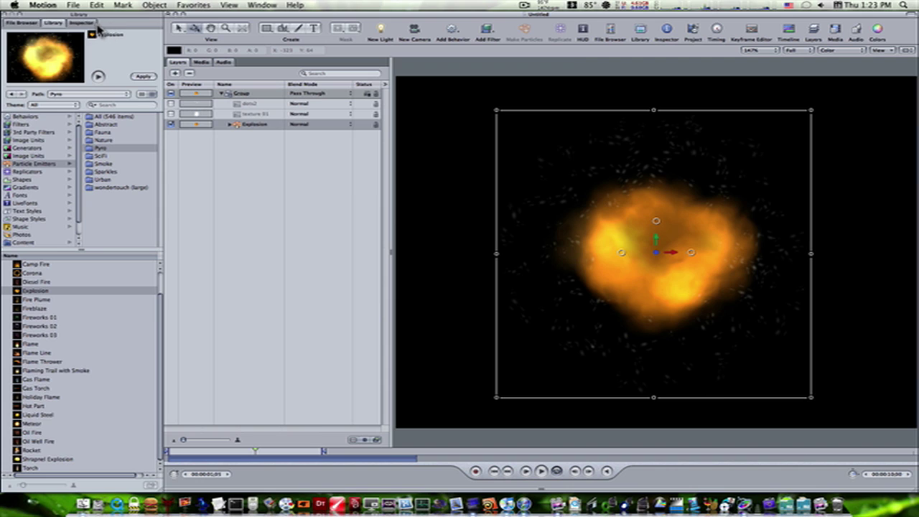
Show the Inspector's properties and select the Explosion layer to view its emitter settings
{"action": "key", "text": "super+3"}
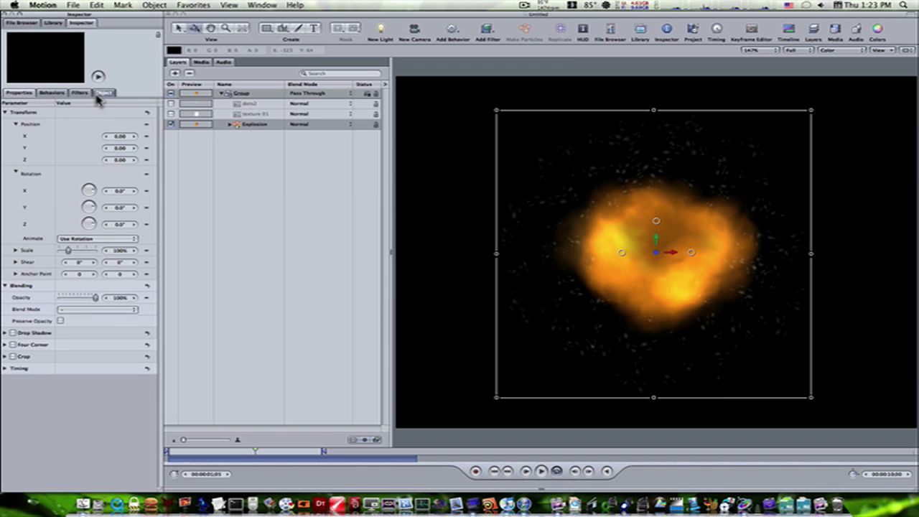
{"action": "left_click", "coordinate": [101, 94]}
{"action": "left_click", "coordinate": [240, 127]}
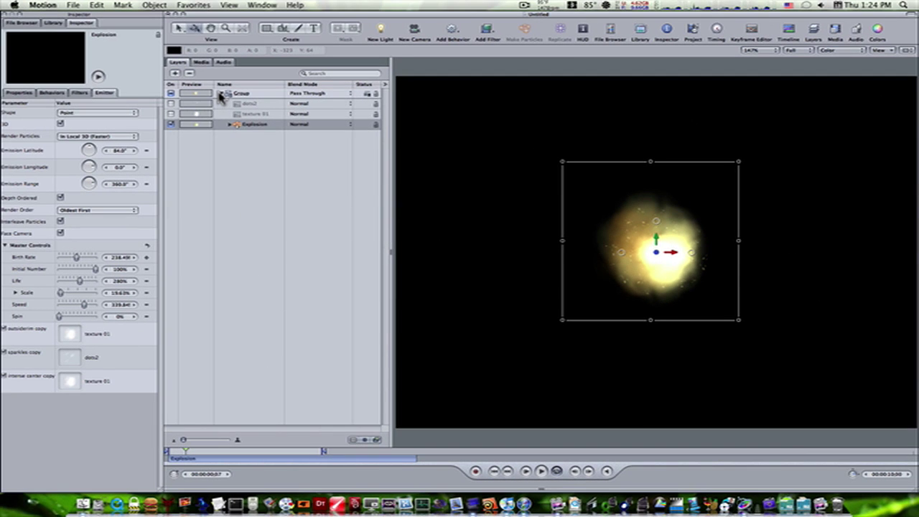
Add a new camera and switch the project to 3D
{"action": "left_click", "coordinate": [222, 94]}
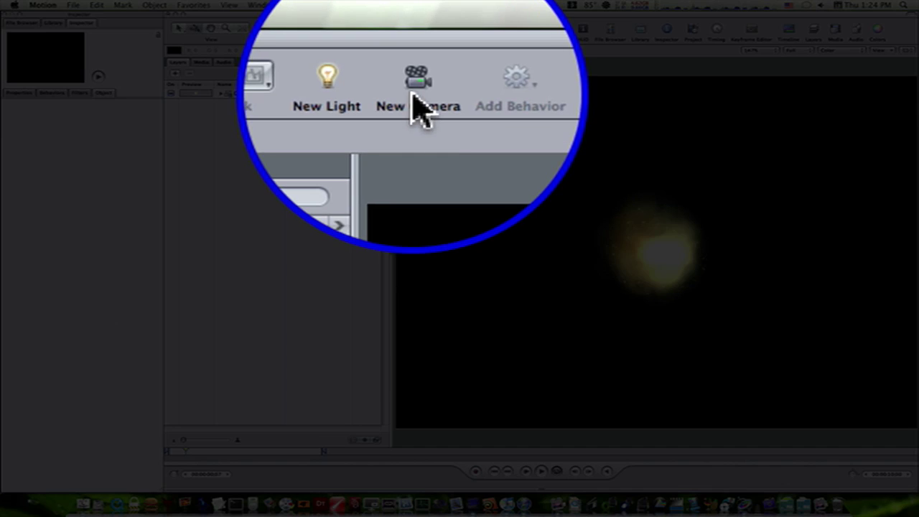
{"action": "left_click", "coordinate": [415, 30]}
{"action": "left_click", "coordinate": [622, 153]}
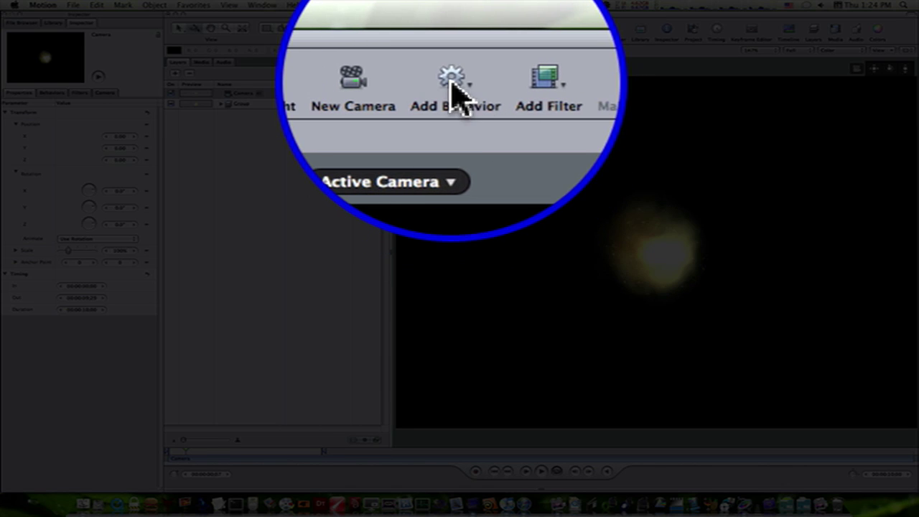
Apply the Camera Sweep behaviour and set its End angle to 360°
{"action": "left_click", "coordinate": [453, 30]}
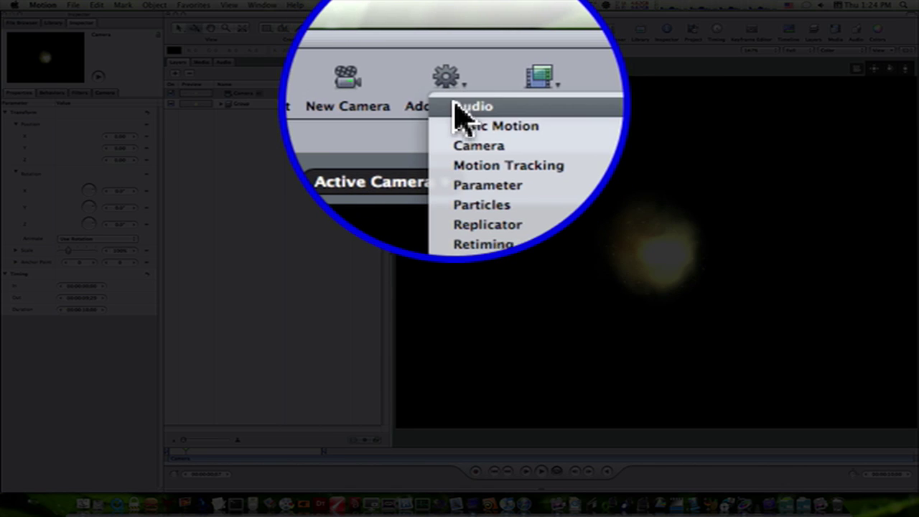
{"action": "mouse_move", "coordinate": [509, 151]}
{"action": "left_click", "coordinate": [554, 154]}
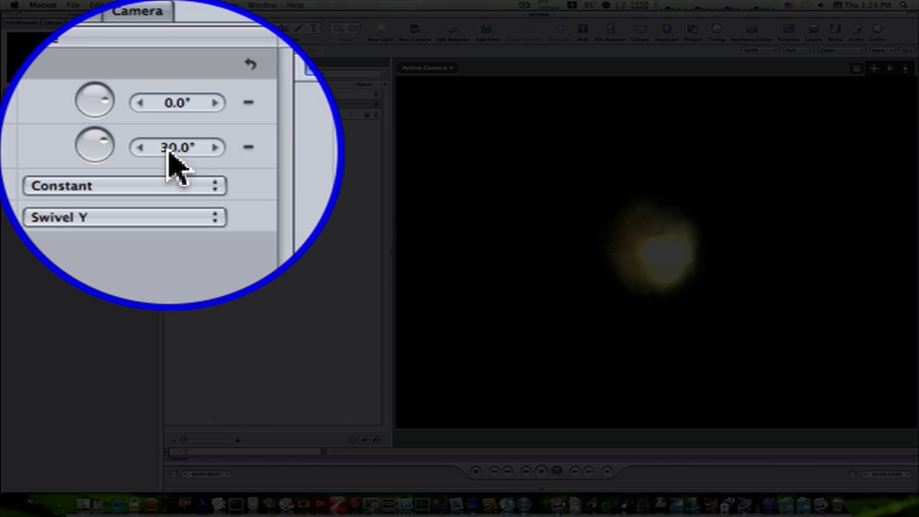
{"action": "left_click", "coordinate": [116, 144]}
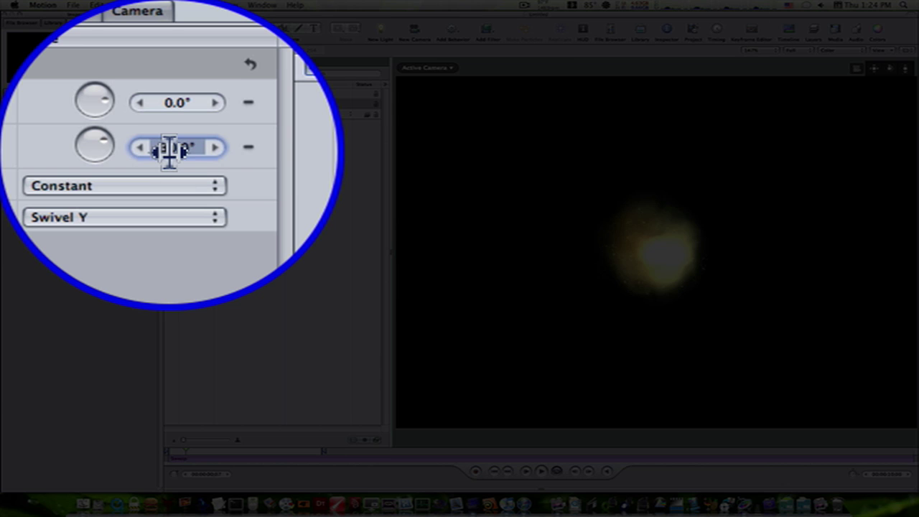
{"action": "type", "text": "360"}
{"action": "key", "text": "Return"}
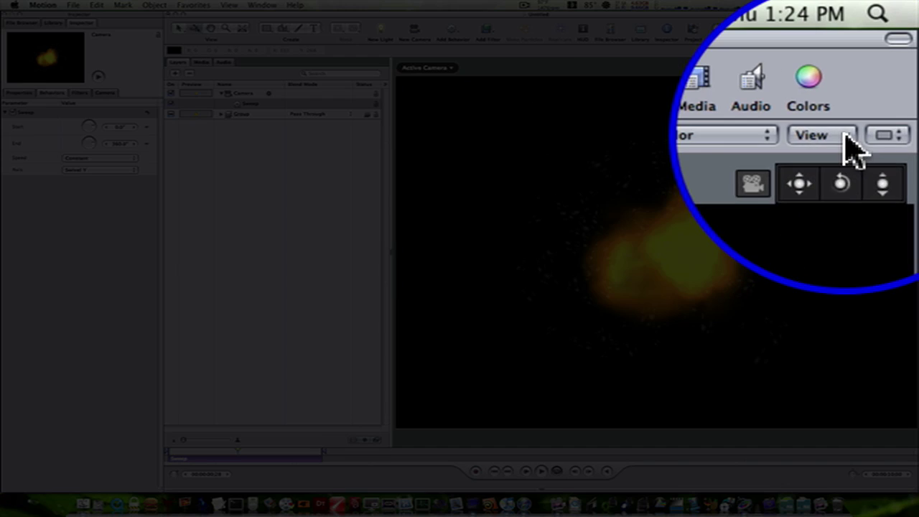
Enable Compass, Inset View, 3D Grid and 3D Scene Icons, then preview the camera sweep
{"action": "left_click", "coordinate": [891, 50]}
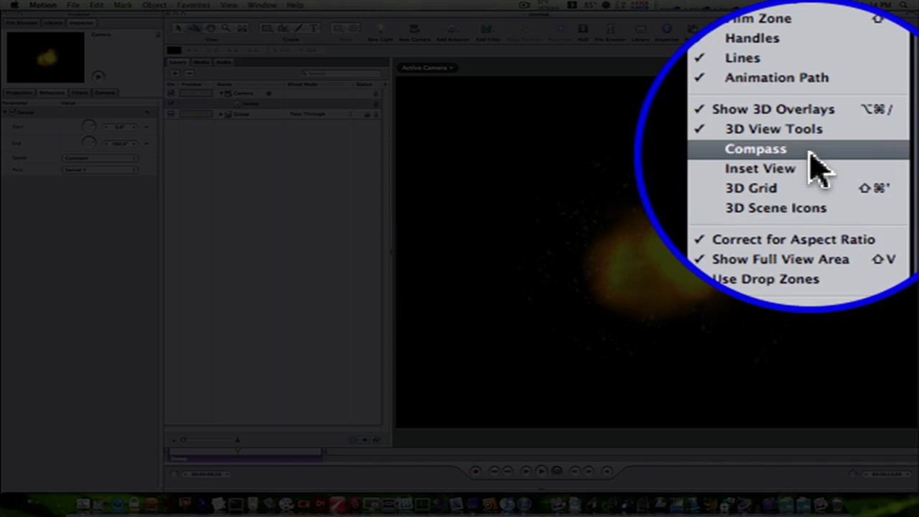
{"action": "left_click", "coordinate": [805, 152]}
{"action": "left_click", "coordinate": [841, 144]}
{"action": "left_click", "coordinate": [819, 160]}
{"action": "left_click", "coordinate": [852, 143]}
{"action": "left_click", "coordinate": [794, 172]}
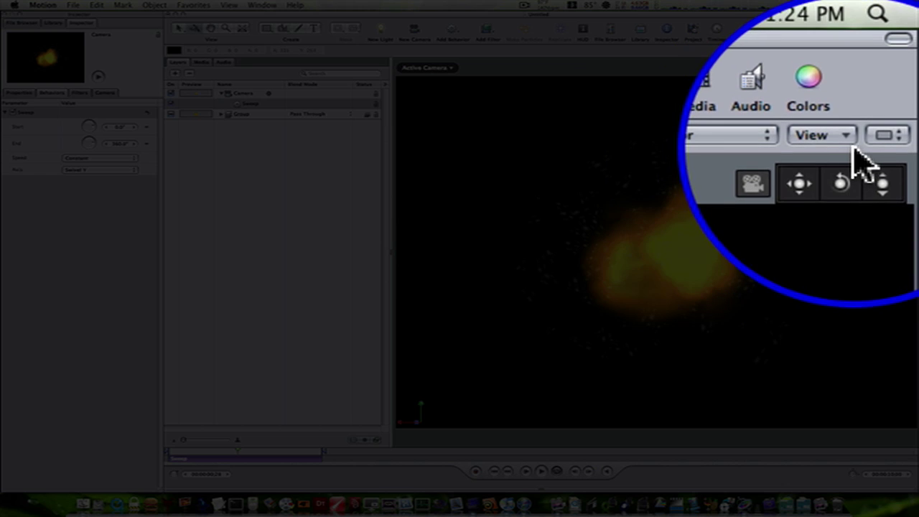
{"action": "left_click", "coordinate": [854, 148]}
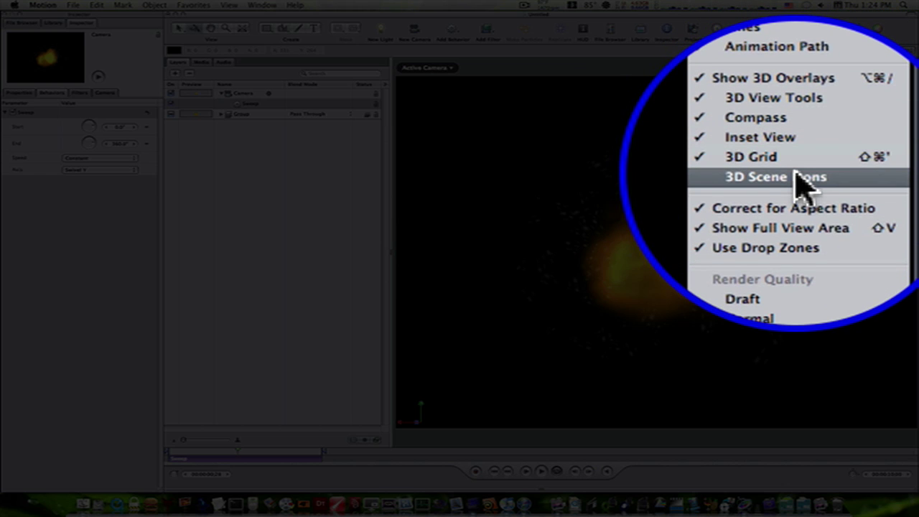
{"action": "left_click", "coordinate": [797, 176]}
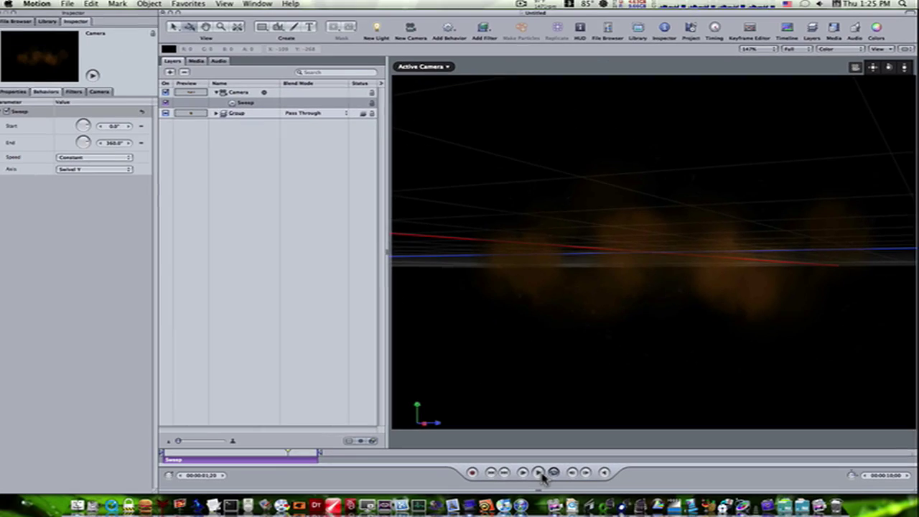
{"action": "left_click", "coordinate": [540, 473]}
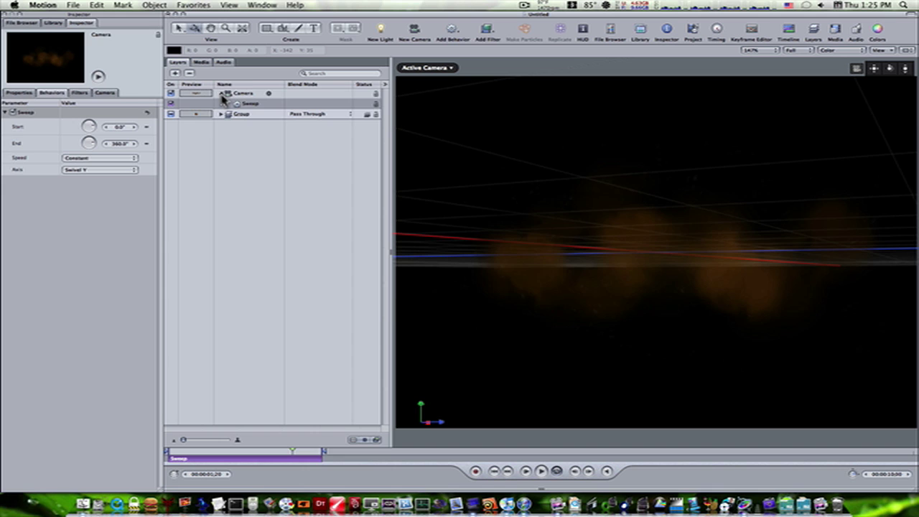
Delete the Sweep behaviour and add a new 2D group, Group 1
{"action": "left_click", "coordinate": [221, 94]}
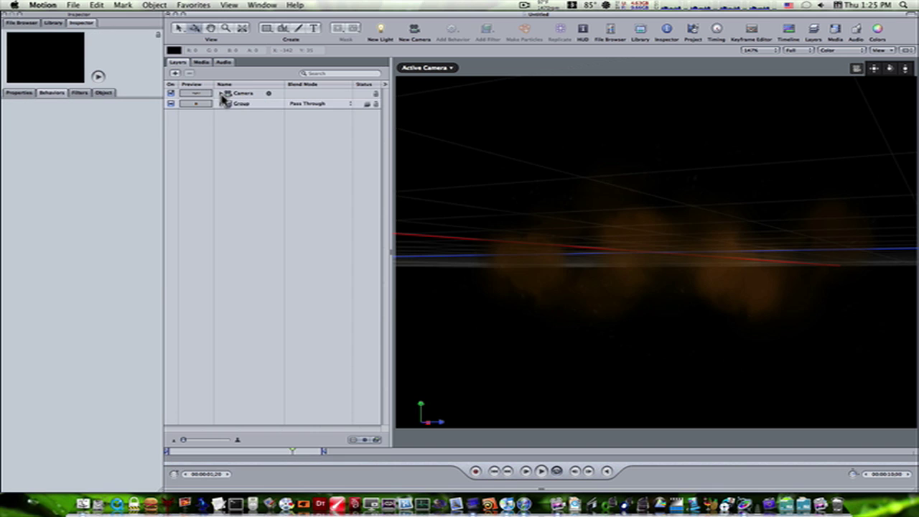
{"action": "left_click", "coordinate": [174, 73]}
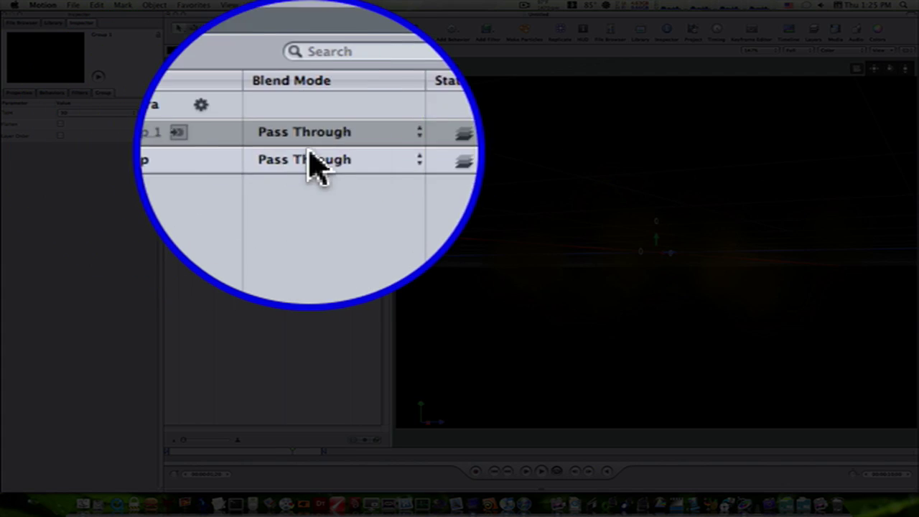
{"action": "left_click", "coordinate": [367, 148]}
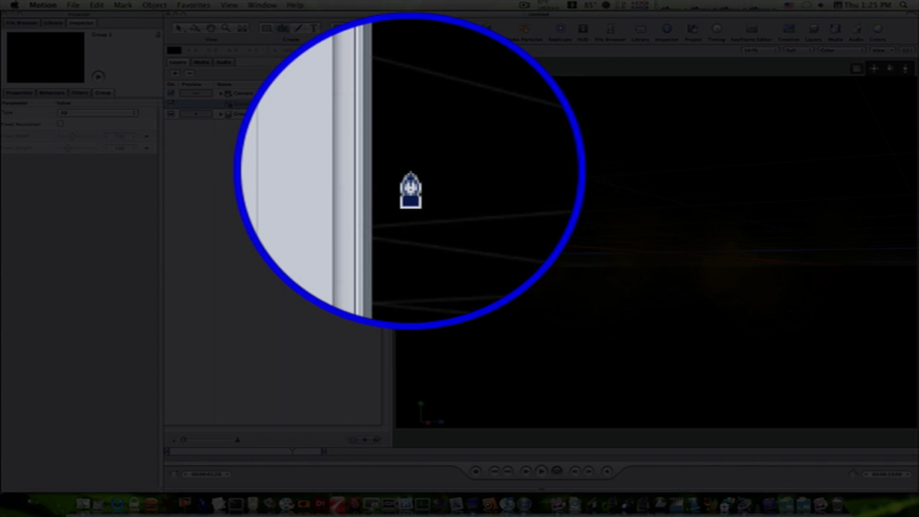
Draw an open Bezier curve looping around the explosion and set its Outline Width to 1
{"action": "left_click", "coordinate": [411, 172]}
{"action": "left_click_drag", "start_coordinate": [549, 155], "coordinate": [609, 156]}
{"action": "left_click_drag", "start_coordinate": [701, 150], "coordinate": [734, 148]}
{"action": "left_click_drag", "start_coordinate": [824, 196], "coordinate": [879, 257]}
{"action": "left_click_drag", "start_coordinate": [883, 316], "coordinate": [878, 334]}
{"action": "left_click_drag", "start_coordinate": [781, 376], "coordinate": [734, 390]}
{"action": "left_click_drag", "start_coordinate": [636, 382], "coordinate": [564, 382]}
{"action": "left_click_drag", "start_coordinate": [489, 374], "coordinate": [454, 372]}
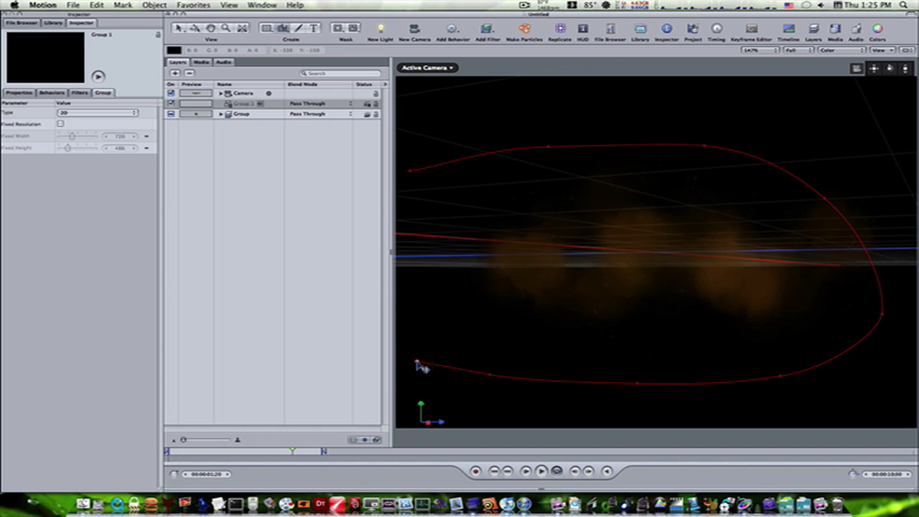
{"action": "key", "text": "Return"}
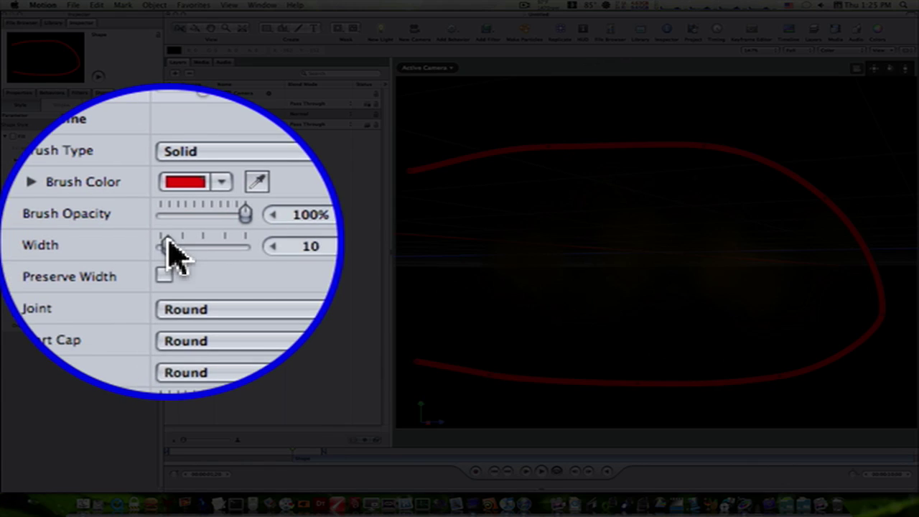
{"action": "left_click_drag", "start_coordinate": [74, 243], "coordinate": [43, 244]}
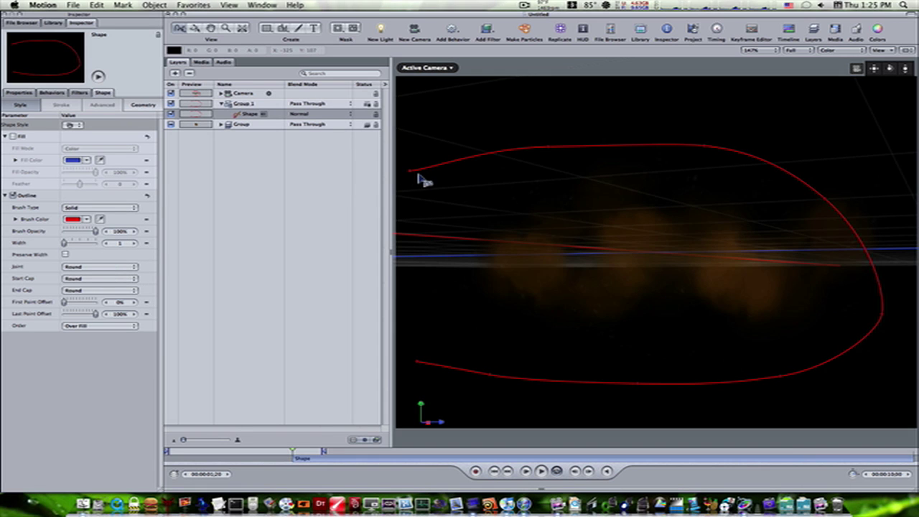
{"action": "left_click", "coordinate": [252, 105]}
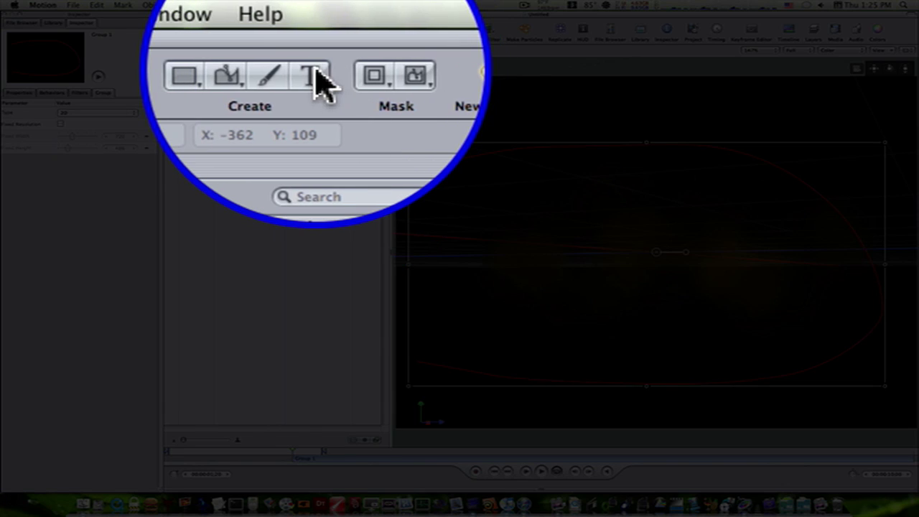
Create a text layer reading 'To be or not to be' on the red curve
{"action": "left_click", "coordinate": [314, 28]}
{"action": "left_click", "coordinate": [456, 166]}
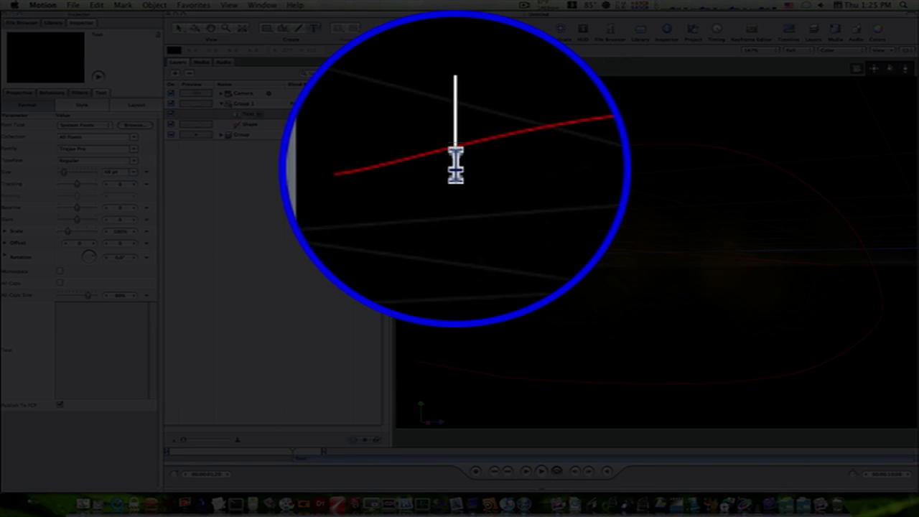
{"action": "type", "text": "To be or "}
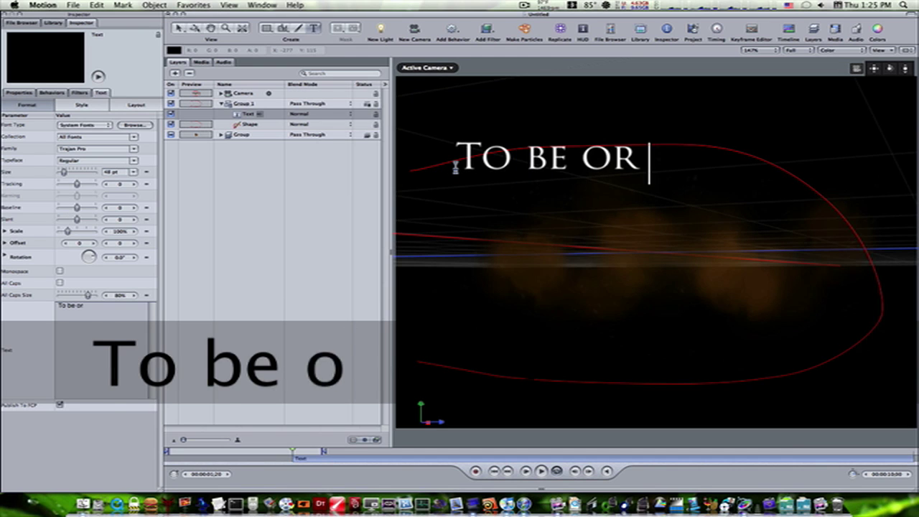
{"action": "type", "text": "not to be"}
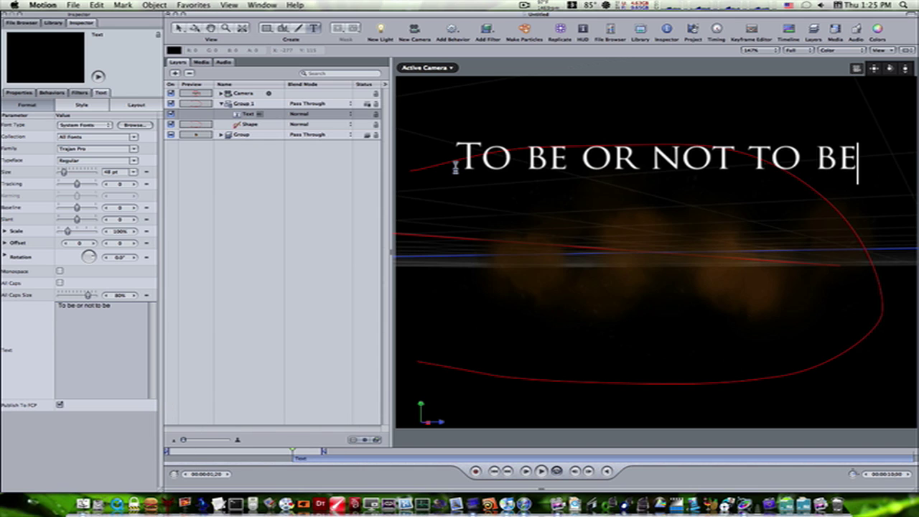
{"action": "key", "text": "Escape"}
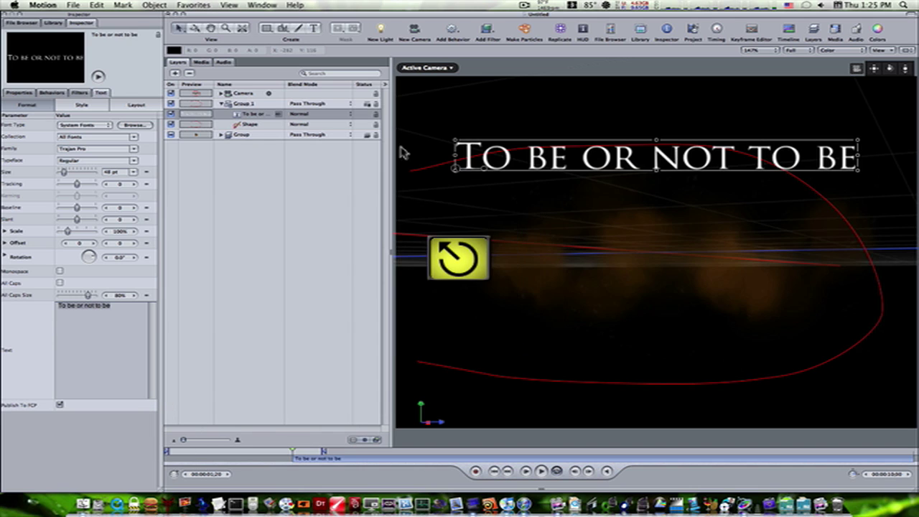
Set the title's Layout Method to Path using the red curve as Geometry, then hide the Shape
{"action": "left_click", "coordinate": [208, 114]}
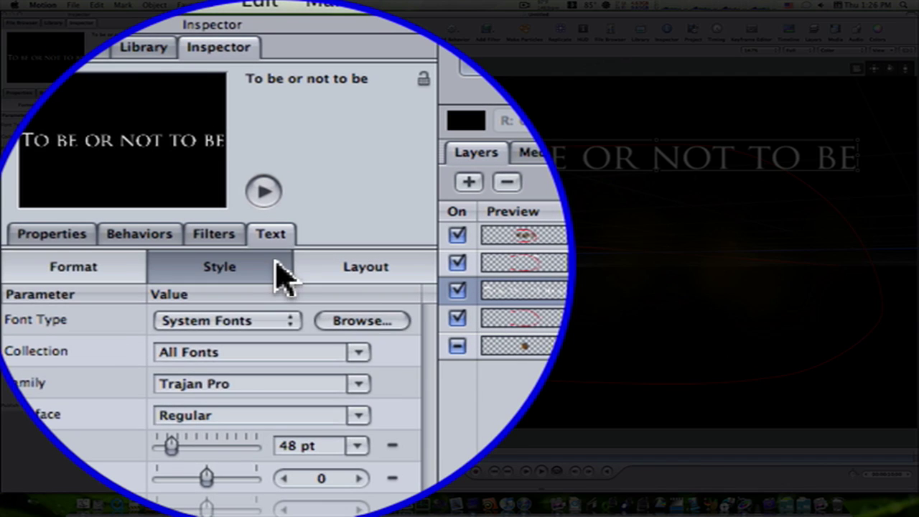
{"action": "left_click", "coordinate": [104, 108]}
{"action": "left_click", "coordinate": [149, 107]}
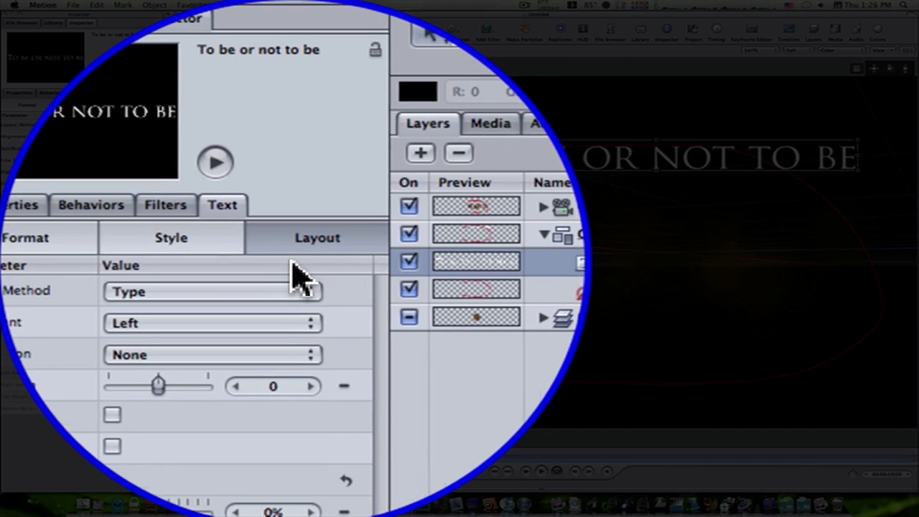
{"action": "left_click", "coordinate": [300, 272]}
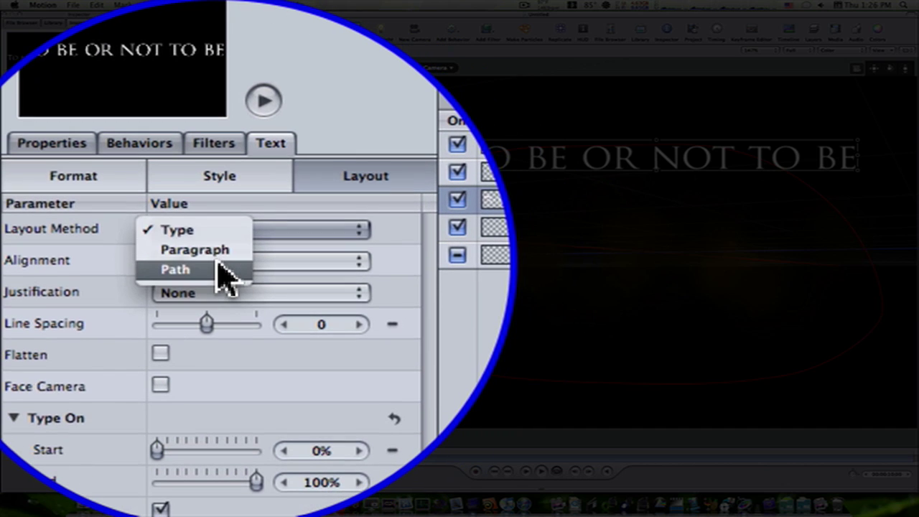
{"action": "left_click", "coordinate": [222, 273]}
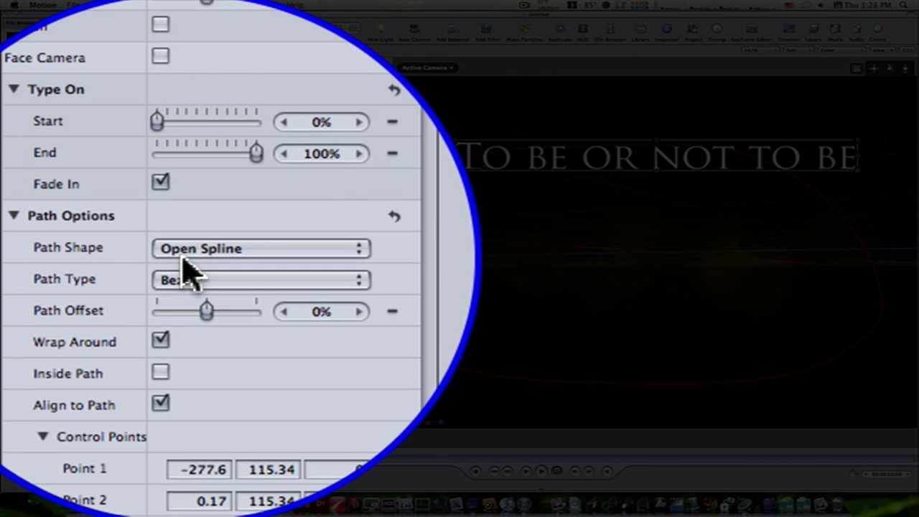
{"action": "left_click", "coordinate": [202, 281]}
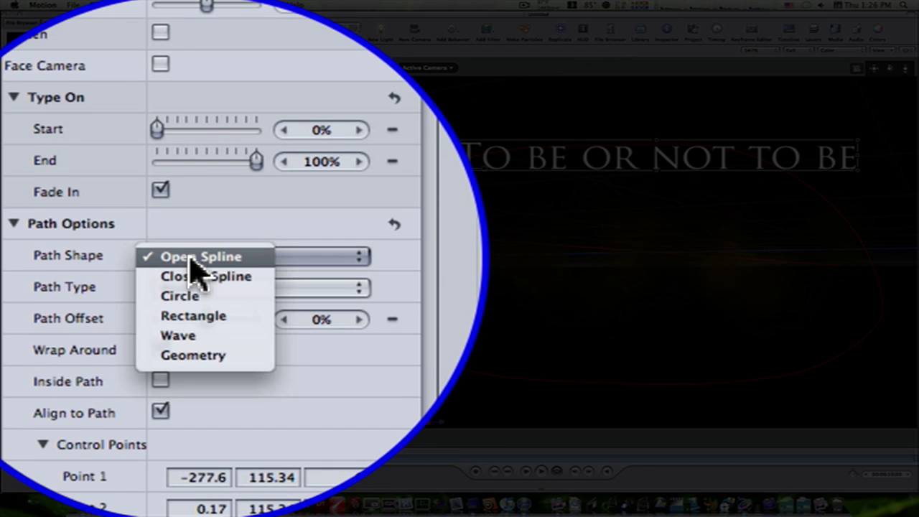
{"action": "left_click", "coordinate": [192, 354]}
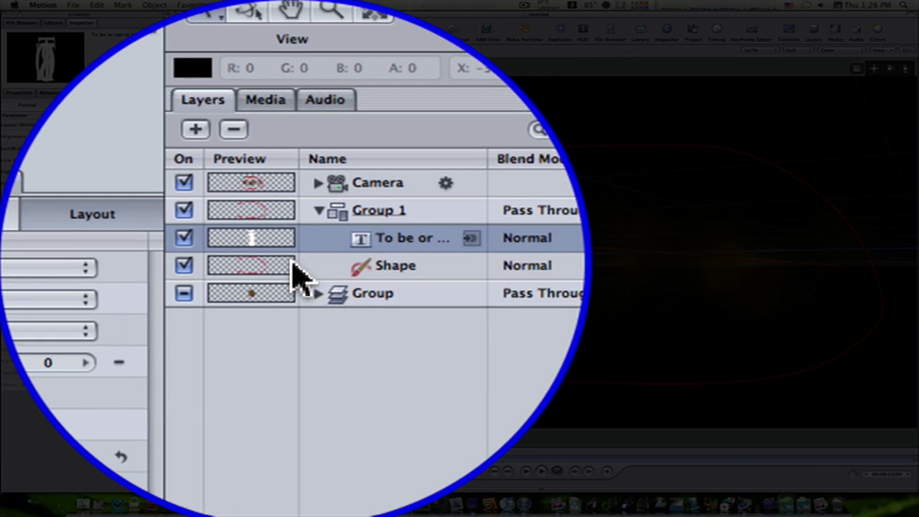
{"action": "left_click_drag", "start_coordinate": [294, 264], "coordinate": [204, 272]}
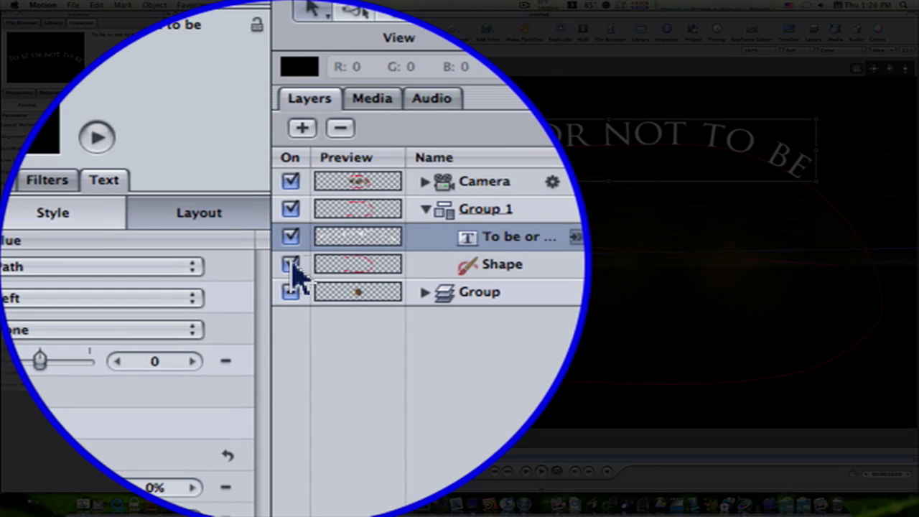
{"action": "left_click", "coordinate": [171, 124]}
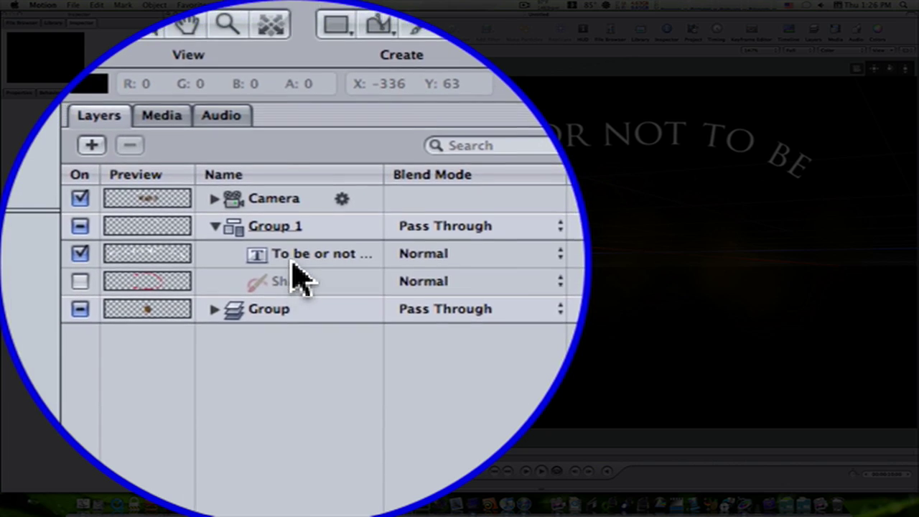
{"action": "left_click", "coordinate": [250, 115]}
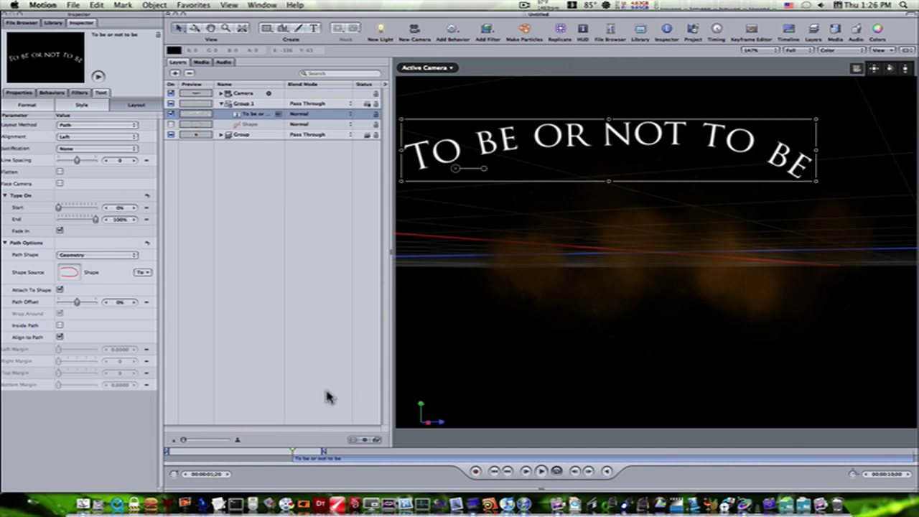
Move the title clip to frame 0 and slide its Path Offset along the curve
{"action": "left_click_drag", "start_coordinate": [310, 466], "coordinate": [176, 454]}
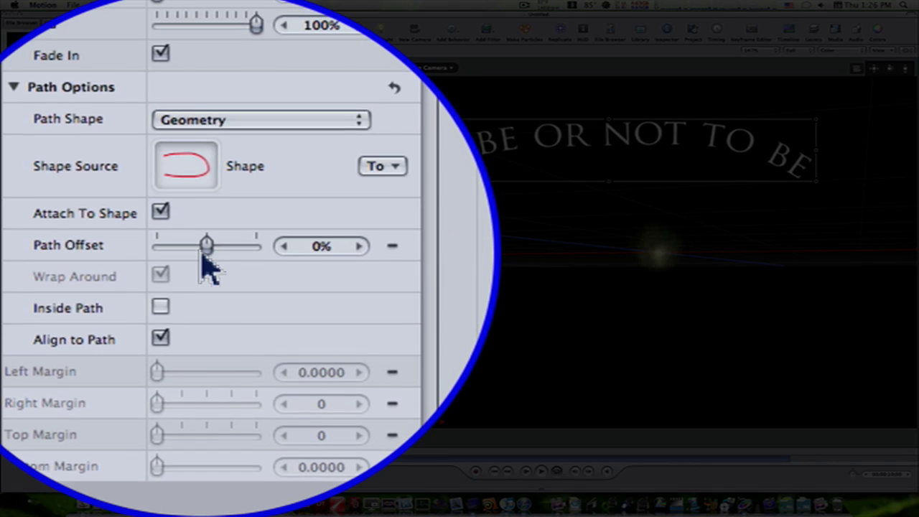
{"action": "left_click_drag", "start_coordinate": [79, 301], "coordinate": [85, 302]}
{"action": "left_click_drag", "start_coordinate": [229, 254], "coordinate": [99, 307]}
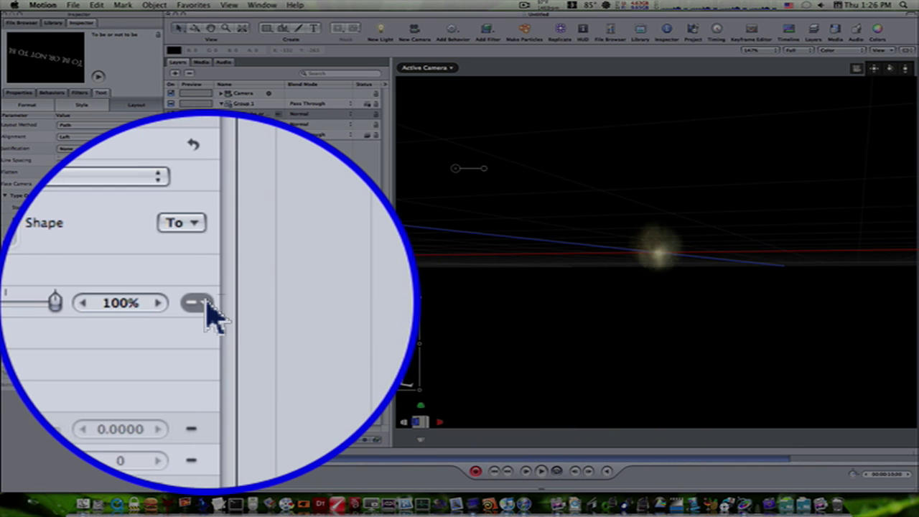
Keyframe Path Offset from 100% at the start to about 1% by frame 22, then preview
{"action": "left_click", "coordinate": [147, 302]}
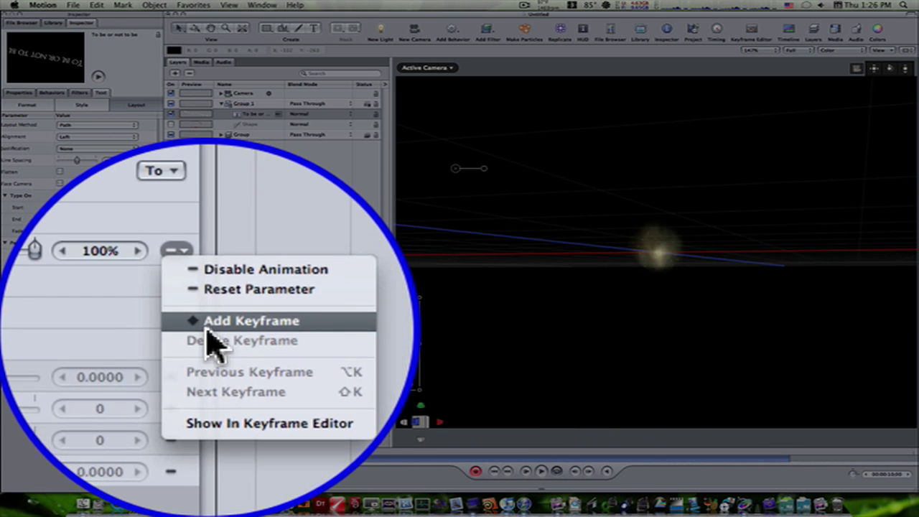
{"action": "left_click", "coordinate": [213, 334]}
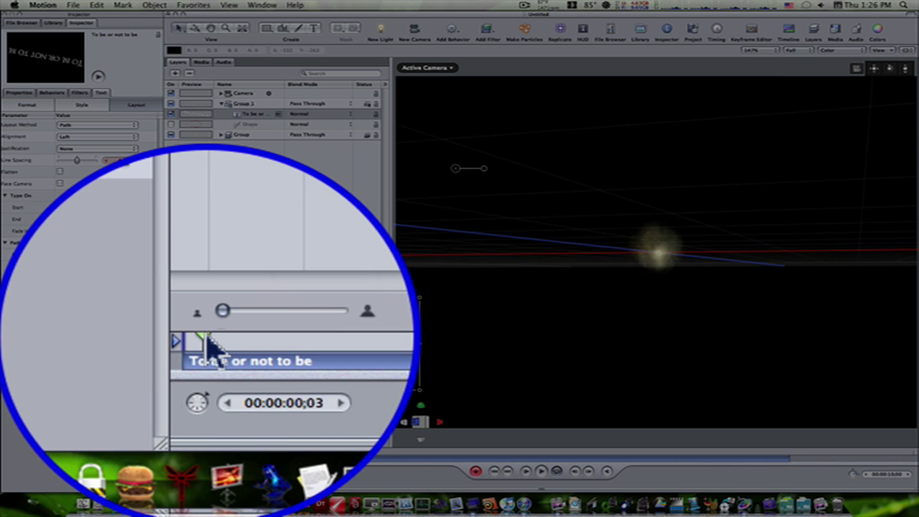
{"action": "left_click_drag", "start_coordinate": [210, 346], "coordinate": [230, 355]}
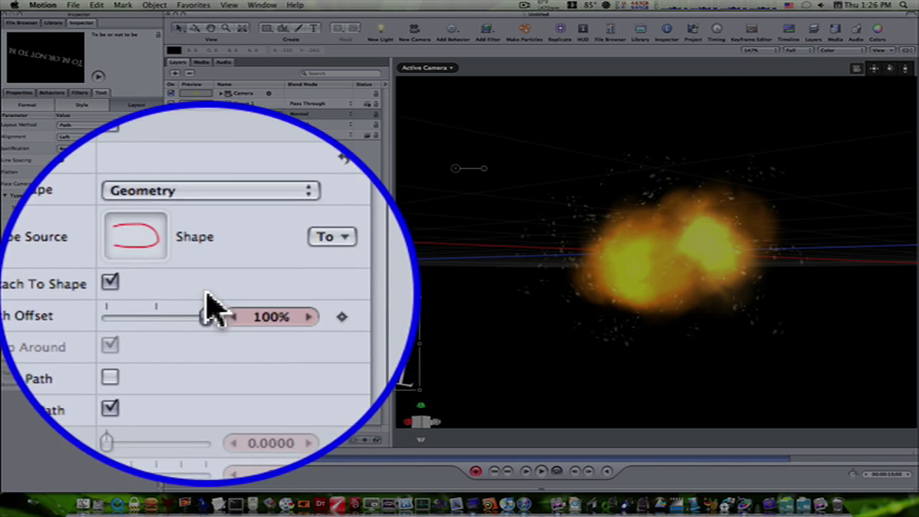
{"action": "mouse_move", "coordinate": [213, 312]}
{"action": "left_mouse_down"}
{"action": "mouse_move", "coordinate": [263, 302]}
{"action": "mouse_move", "coordinate": [210, 312]}
{"action": "left_mouse_up"}
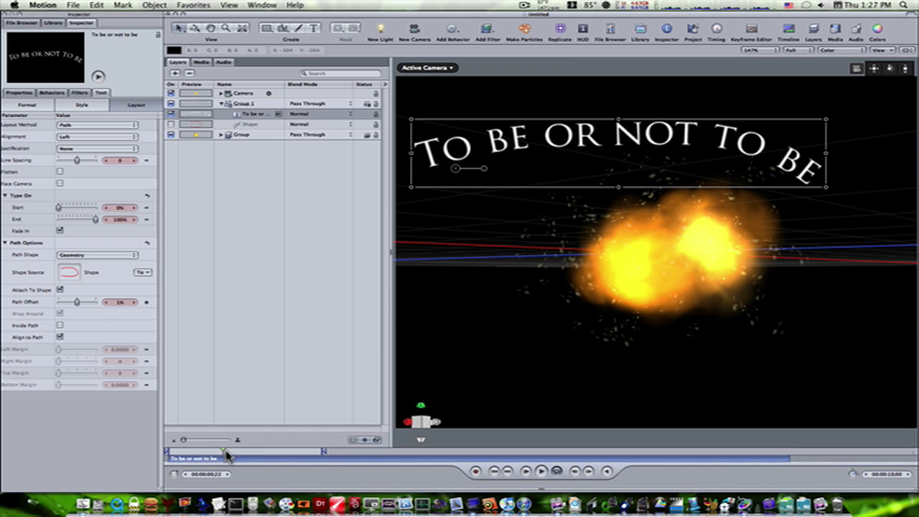
{"action": "mouse_move", "coordinate": [227, 455]}
{"action": "left_mouse_down"}
{"action": "mouse_move", "coordinate": [180, 451]}
{"action": "mouse_move", "coordinate": [240, 451]}
{"action": "left_mouse_up"}
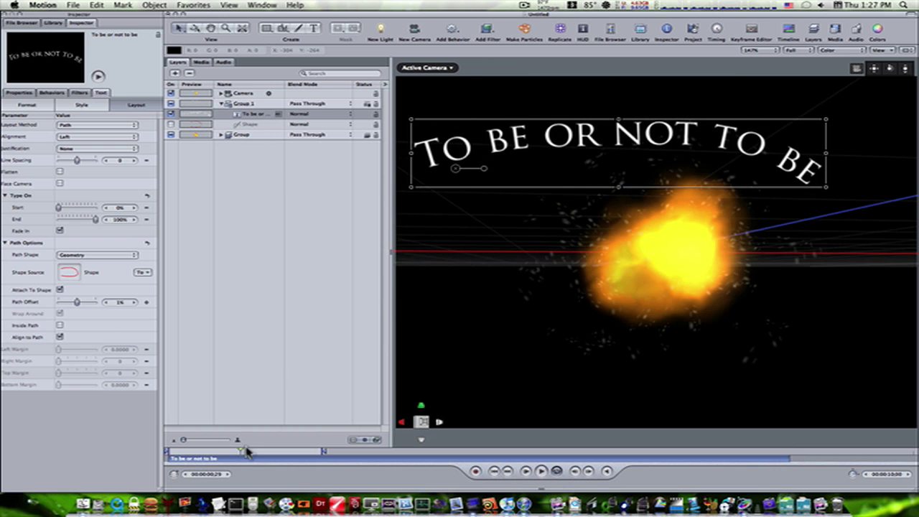
Move the explosion Group slightly left along X with the 3D Transform tool, then play
{"action": "left_click", "coordinate": [259, 135]}
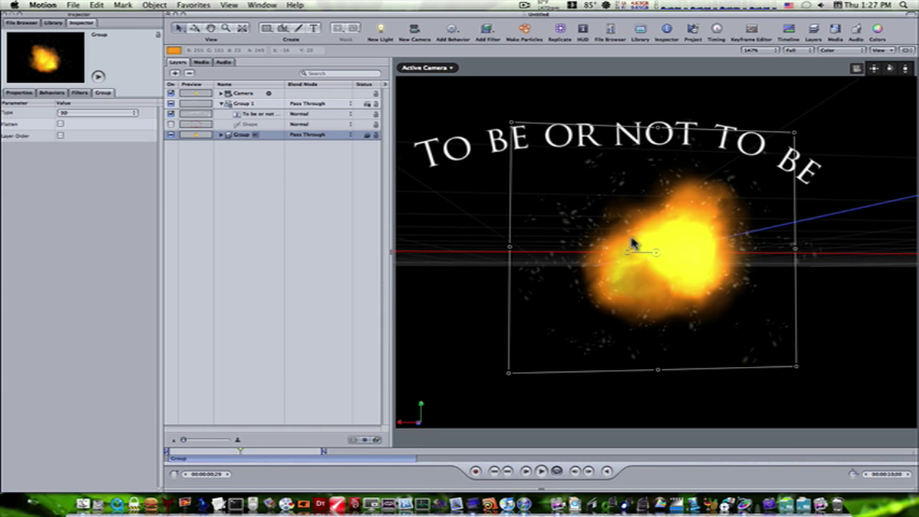
{"action": "left_click", "coordinate": [193, 30]}
{"action": "left_click_drag", "start_coordinate": [645, 257], "coordinate": [603, 257]}
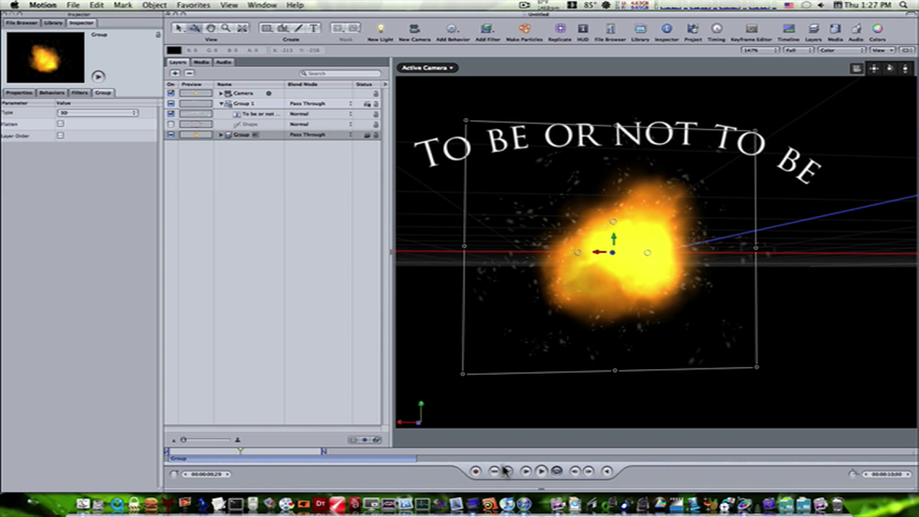
{"action": "left_click", "coordinate": [538, 473]}
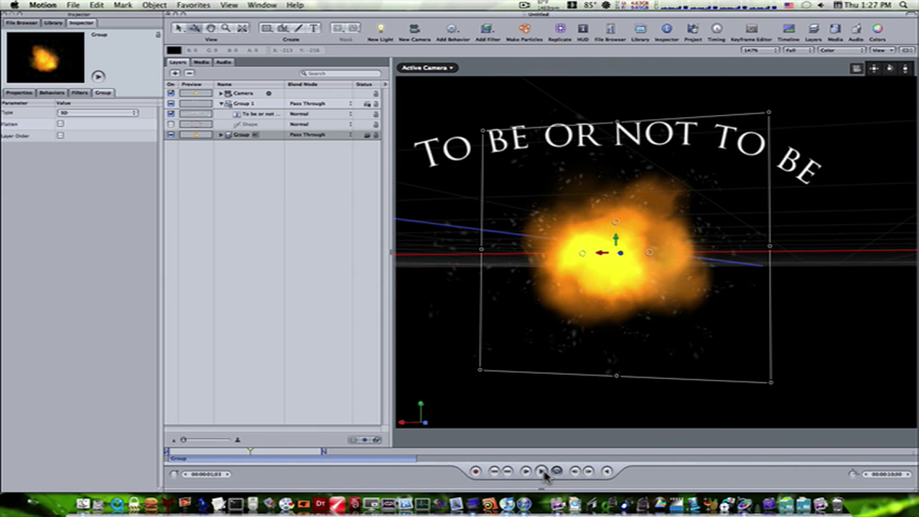
Save the Motion project as 'Untitleda' on the Desktop with Save As
{"action": "left_click", "coordinate": [72, 5]}
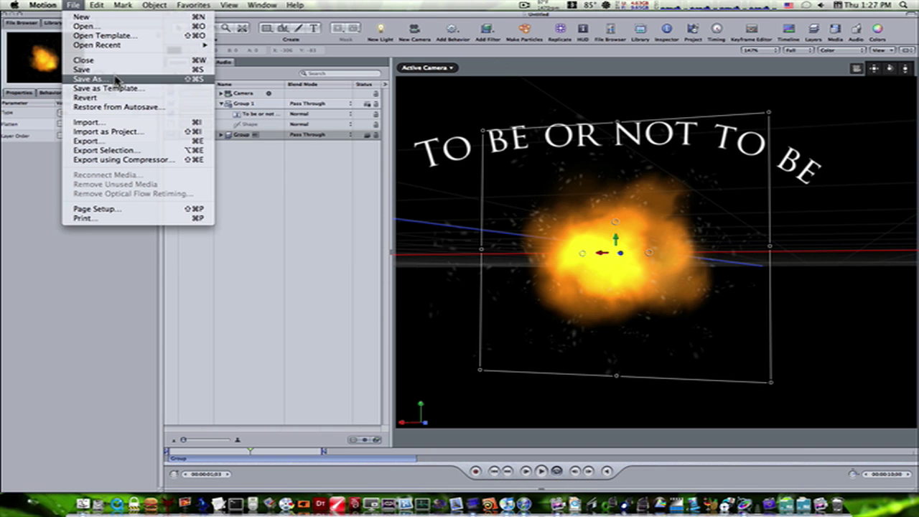
{"action": "left_click", "coordinate": [116, 79]}
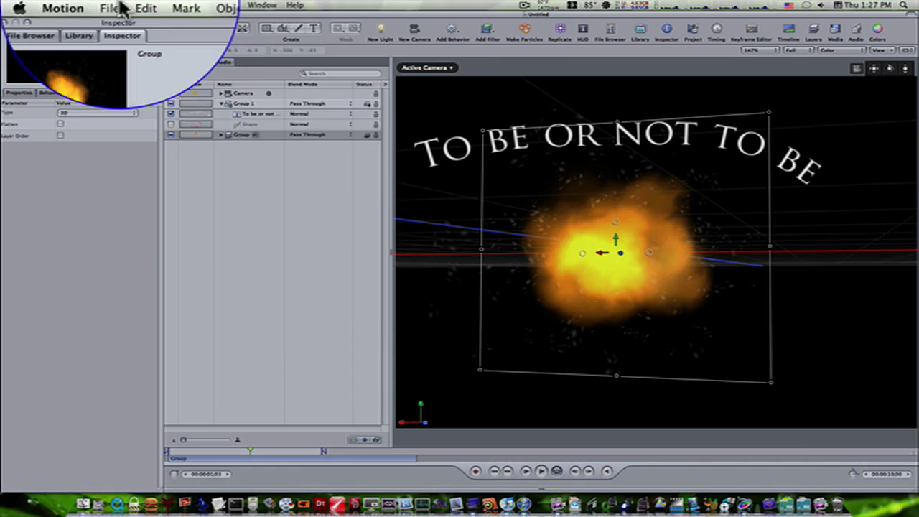
{"action": "left_click", "coordinate": [72, 5]}
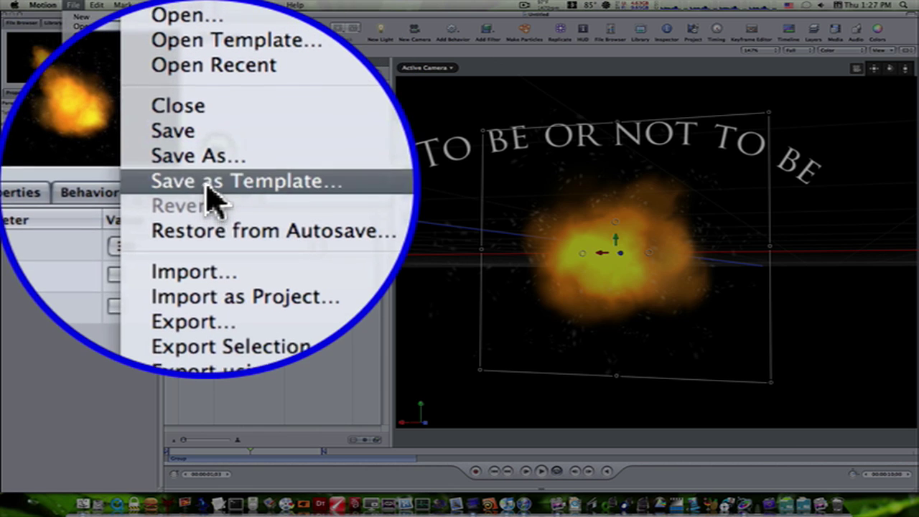
{"action": "left_click", "coordinate": [100, 79]}
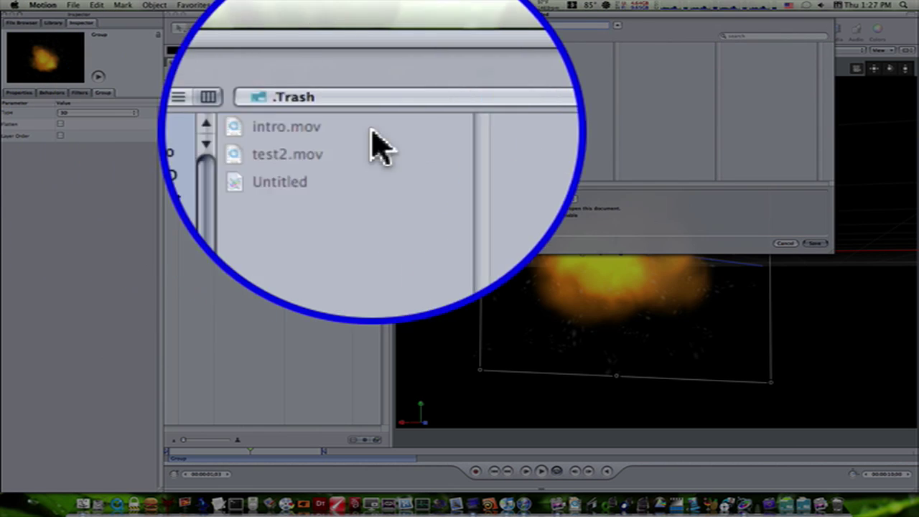
{"action": "left_click", "coordinate": [516, 72]}
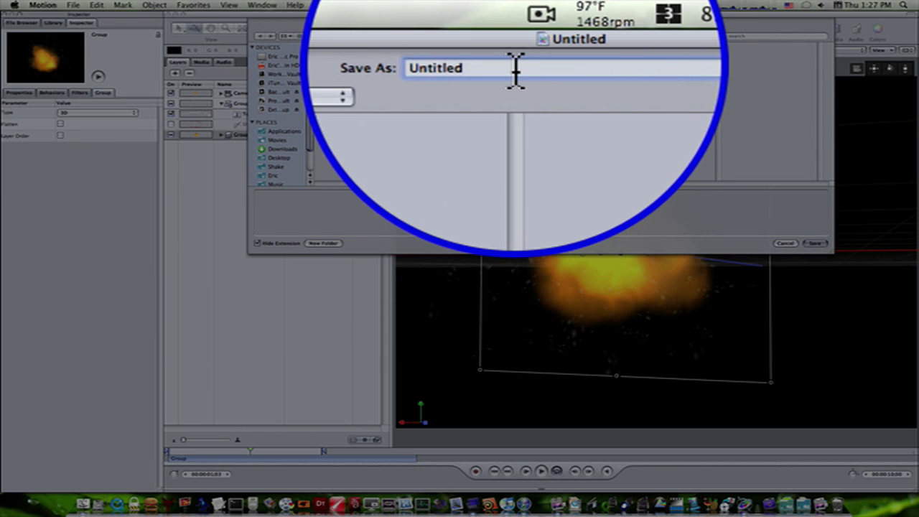
{"action": "type", "text": "a"}
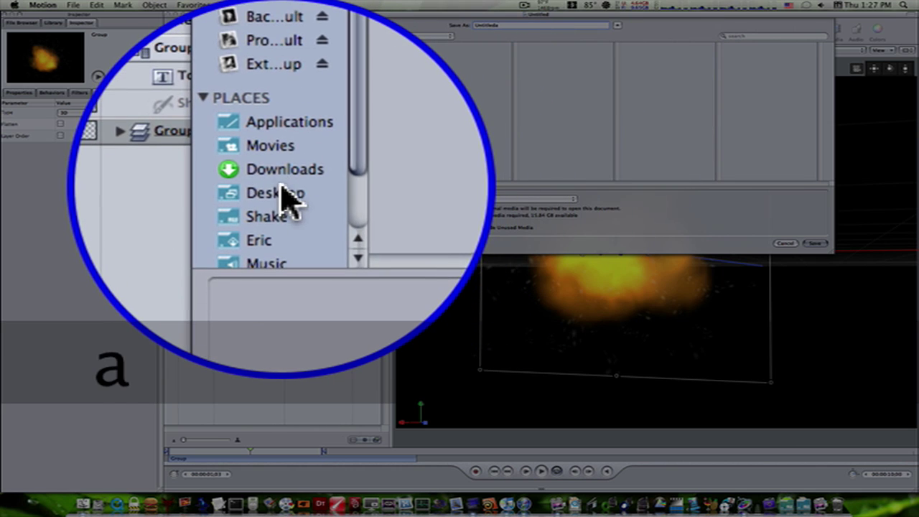
{"action": "left_click", "coordinate": [281, 158]}
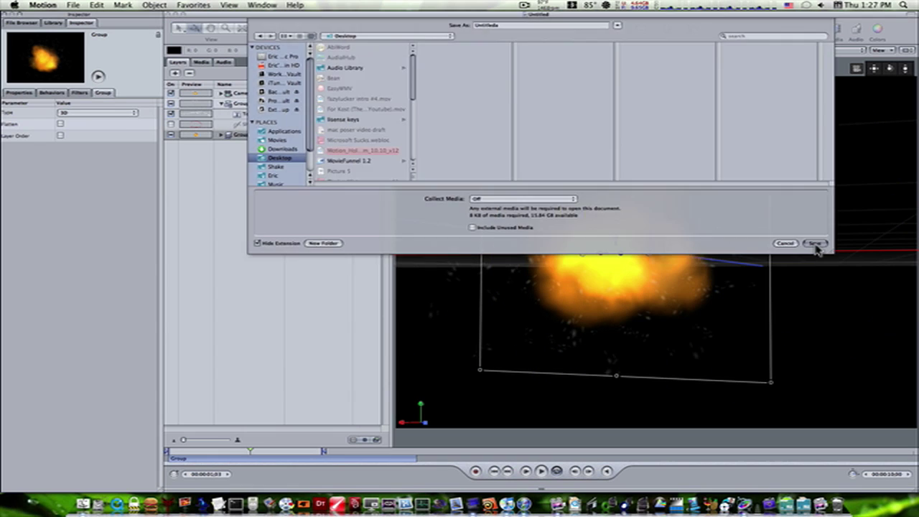
{"action": "left_click", "coordinate": [812, 243]}
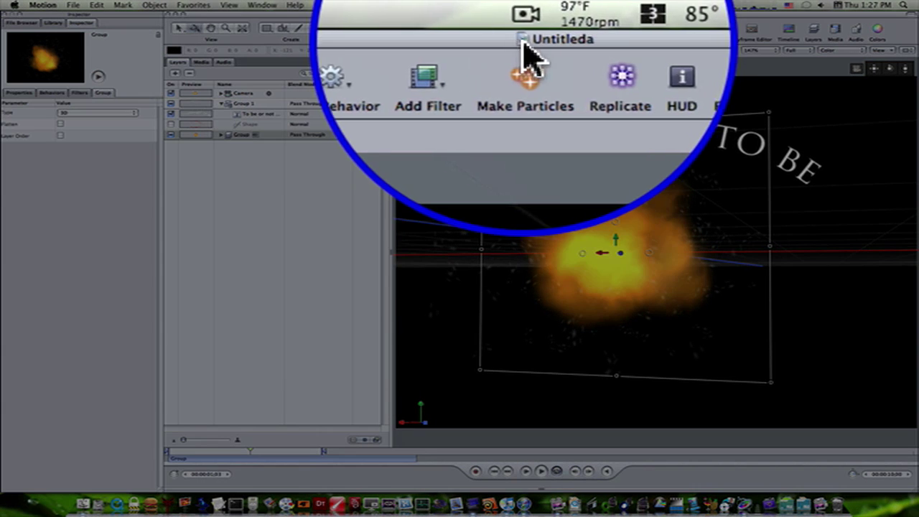
Drag the saved Untitleda project file into Shake's Node View to create SFileIn1
{"action": "left_click_drag", "start_coordinate": [528, 54], "coordinate": [729, 158]}
{"action": "key", "text": "super+Tab"}
{"action": "key", "text": "Tab"}
{"action": "key", "text": "super+Tab"}
{"action": "key", "text": "super+Tab"}
{"action": "key", "text": "super+Tab"}
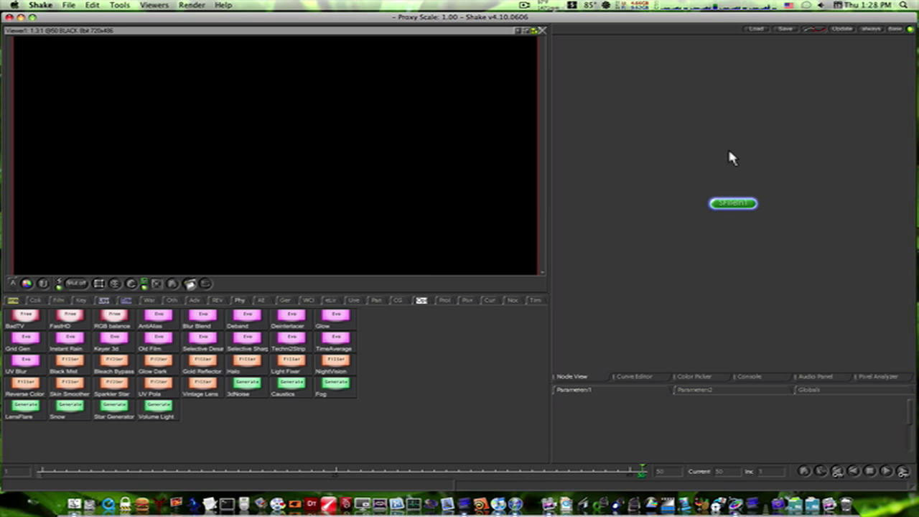
Move SFileIn1 up and paste two copies of it as SFileIn2 and SFileIn3
{"action": "left_click_drag", "start_coordinate": [728, 173], "coordinate": [654, 113]}
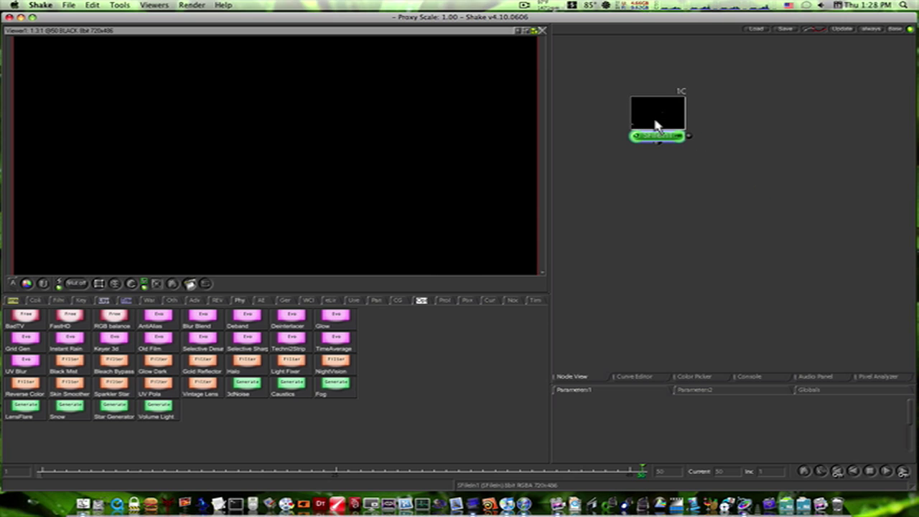
{"action": "key", "text": "super+c"}
{"action": "key", "text": "super+v"}
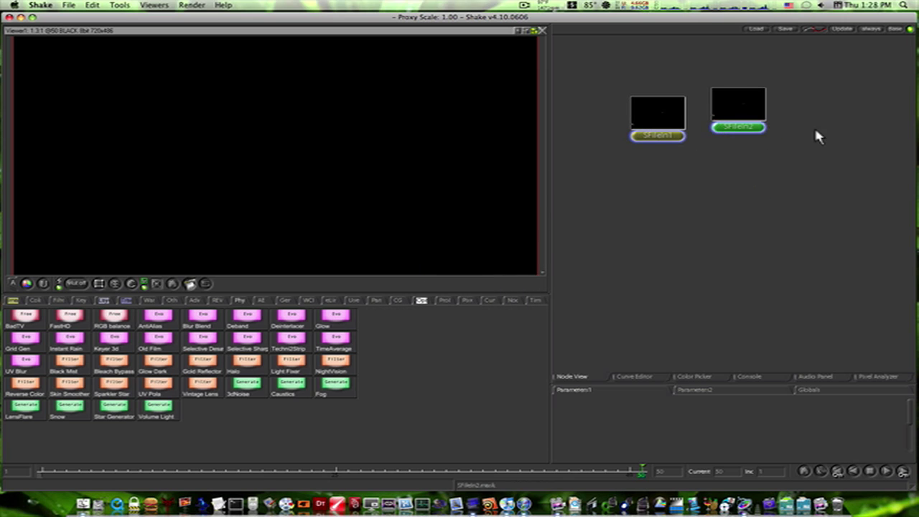
{"action": "key", "text": "super+v"}
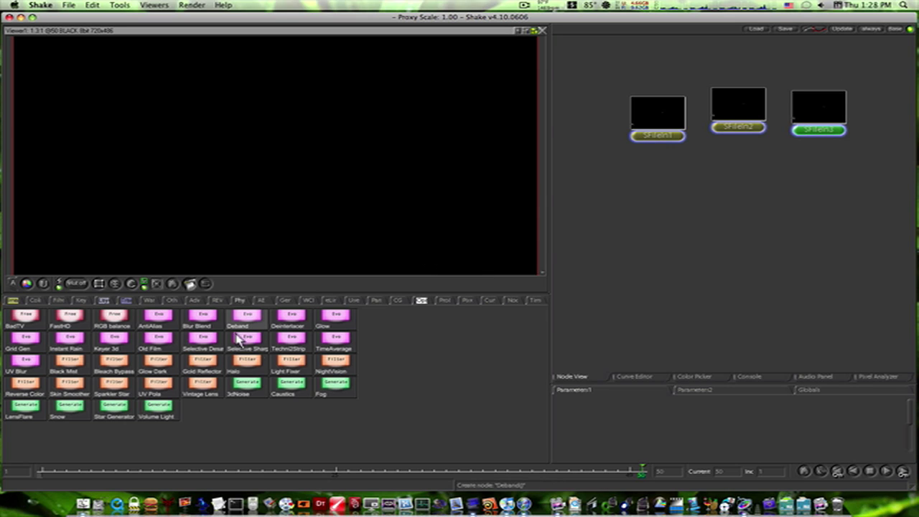
Add a Deinterlacer1 node below the file-ins and connect SFileIn1 and SFileIn2 into it
{"action": "left_click", "coordinate": [296, 323]}
{"action": "left_click_drag", "start_coordinate": [823, 176], "coordinate": [745, 226]}
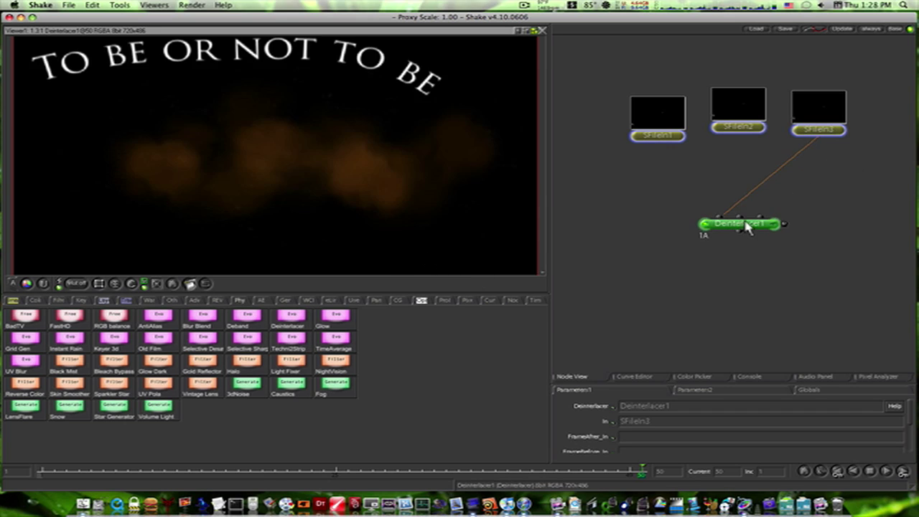
{"action": "left_click_drag", "start_coordinate": [705, 189], "coordinate": [729, 222]}
{"action": "left_click_drag", "start_coordinate": [738, 134], "coordinate": [696, 230]}
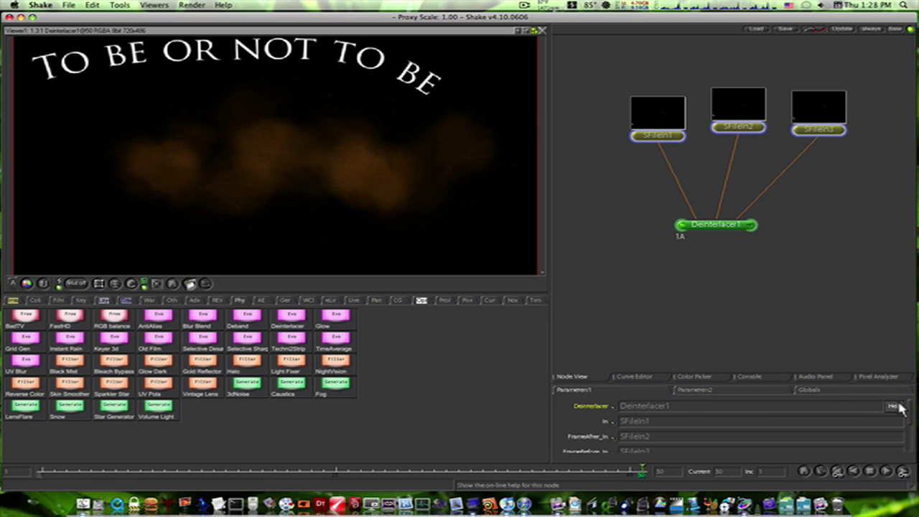
Set the Globals timeRange to Auto (1-300), then scrub back toward the animation's start
{"action": "left_click", "coordinate": [834, 389]}
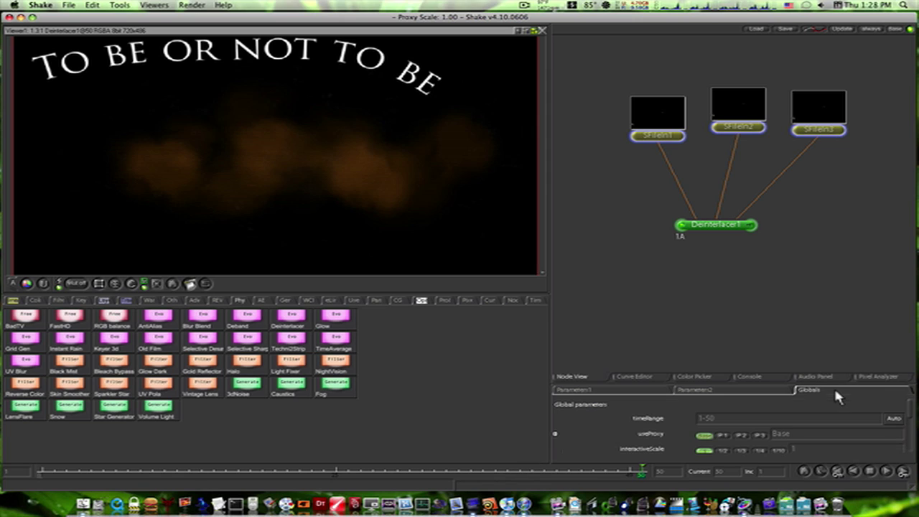
{"action": "left_click", "coordinate": [893, 421]}
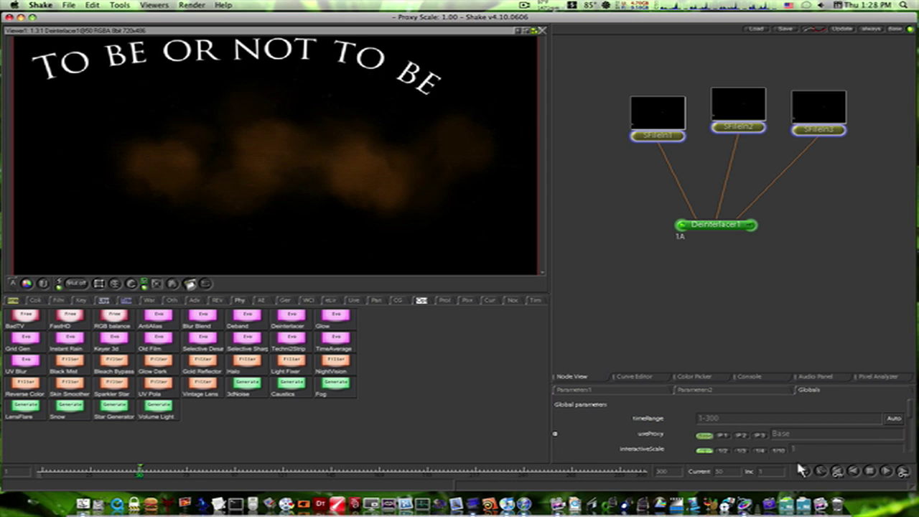
{"action": "left_click_drag", "start_coordinate": [131, 473], "coordinate": [88, 470]}
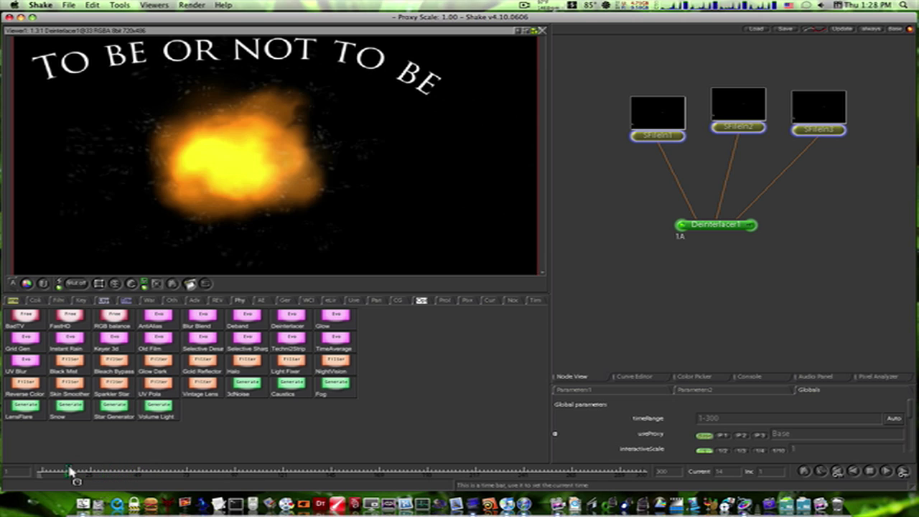
{"action": "left_click_drag", "start_coordinate": [70, 471], "coordinate": [50, 471]}
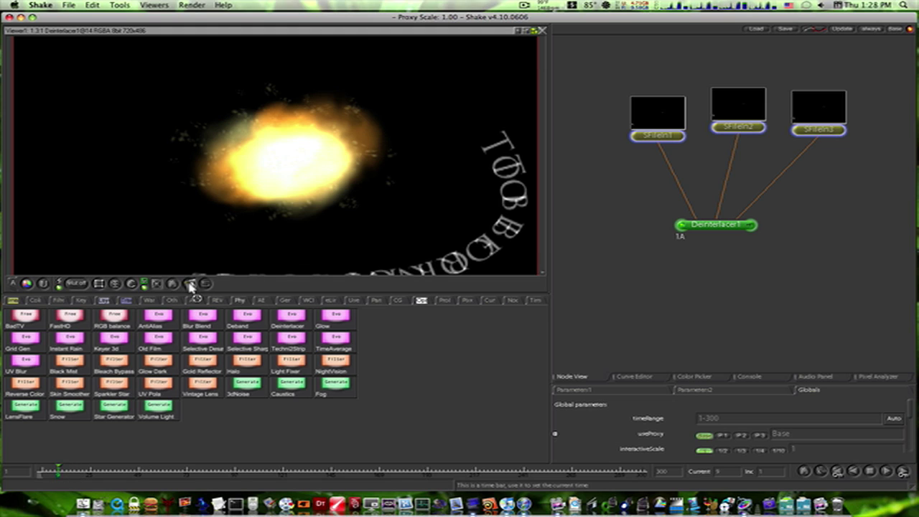
{"action": "key", "text": "Left"}
{"action": "key", "text": "Left"}
{"action": "key", "text": "Left"}
{"action": "key", "text": "Left"}
{"action": "key", "text": "Left"}
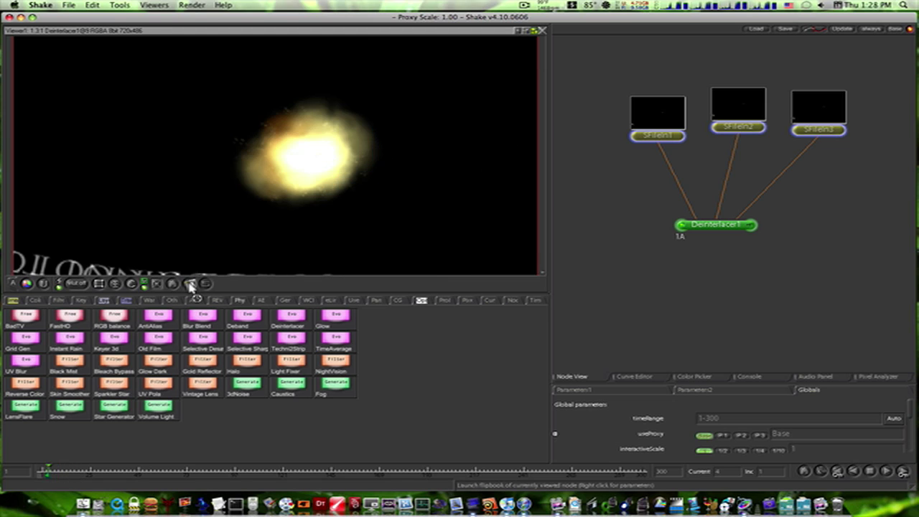
Render a flipbook of Deinterlacer1 with the render time range set to 1-50
{"action": "right_click", "coordinate": [191, 286]}
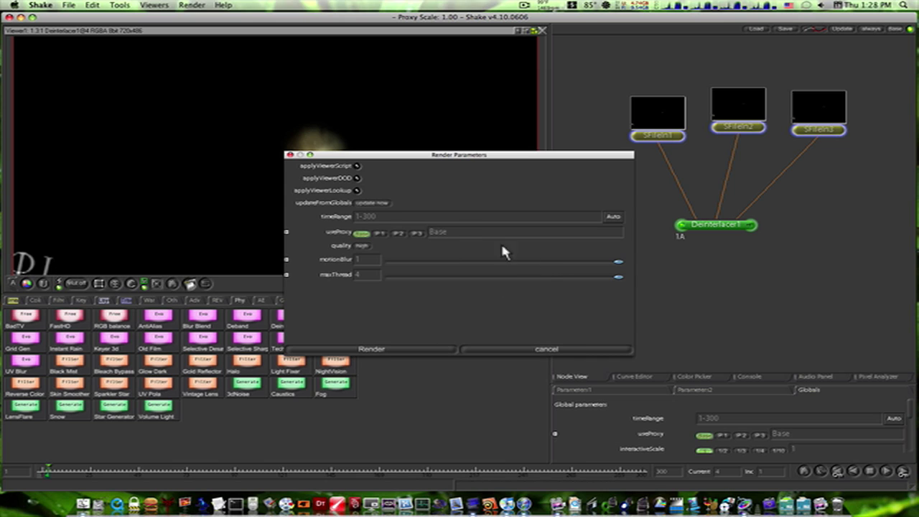
{"action": "left_click", "coordinate": [410, 216]}
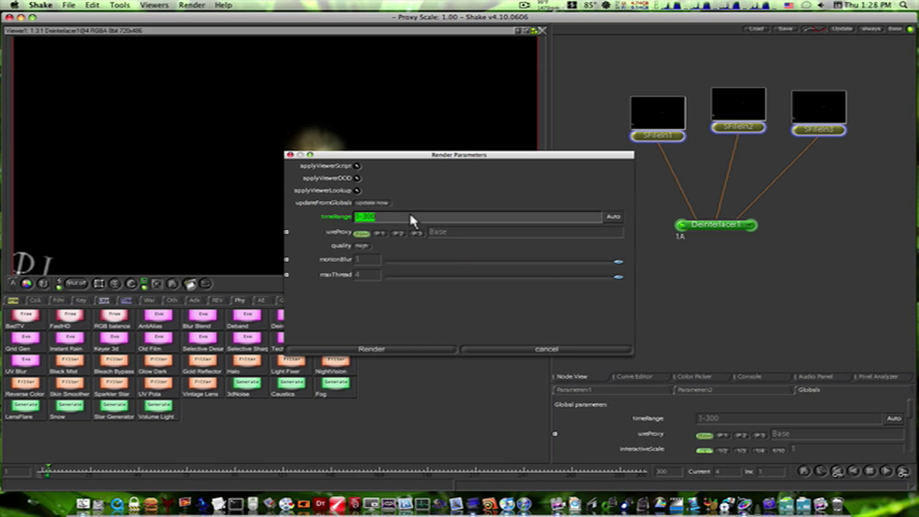
{"action": "type", "text": "1"}
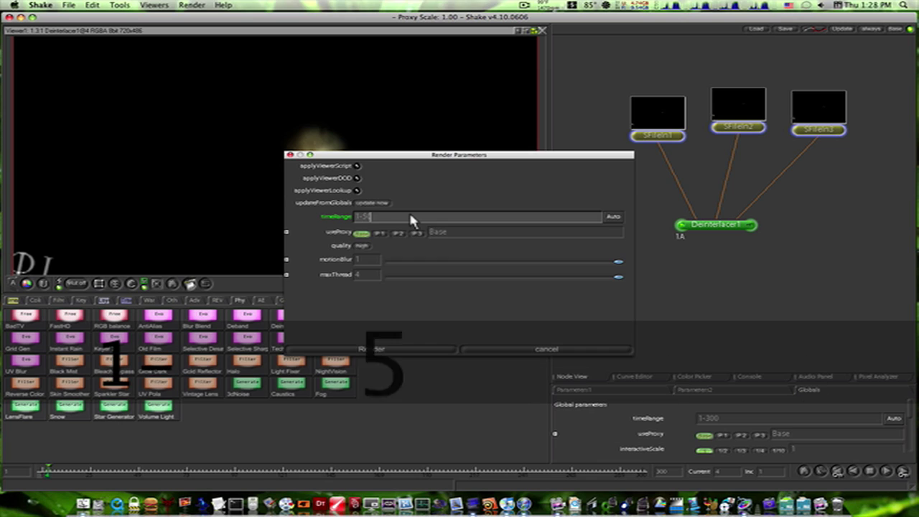
{"action": "type", "text": "-50"}
{"action": "key", "text": "Return"}
{"action": "left_click", "coordinate": [387, 351]}
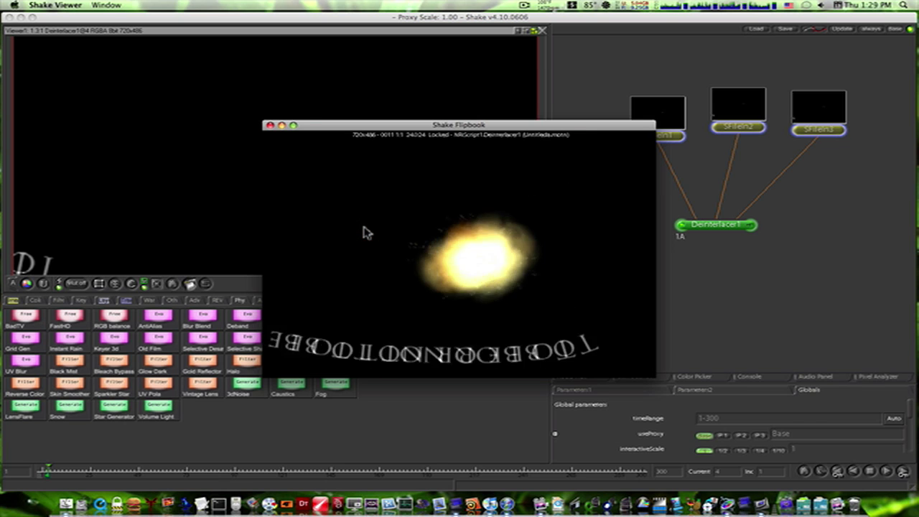
Close the flipbook and move the time bar to frame 36 showing the fireball
{"action": "left_click", "coordinate": [270, 126]}
{"action": "left_click", "coordinate": [281, 474]}
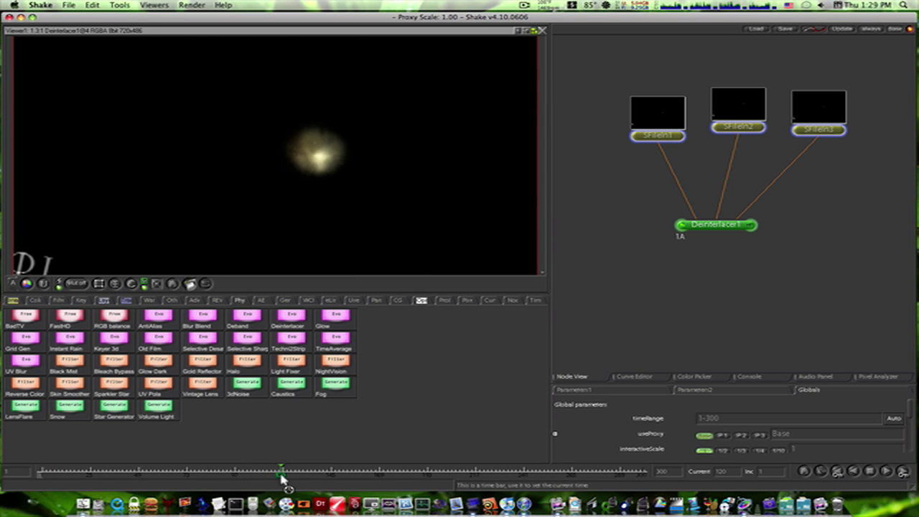
{"action": "left_click_drag", "start_coordinate": [281, 474], "coordinate": [179, 474]}
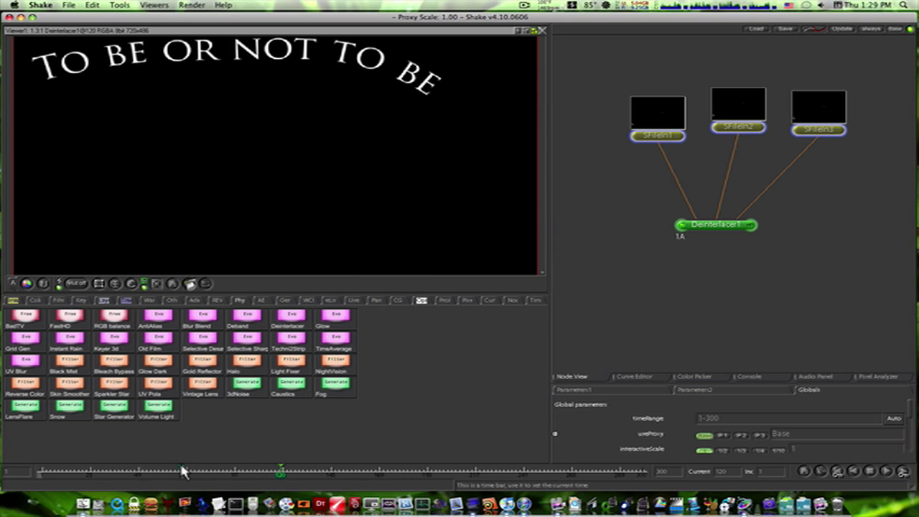
{"action": "left_click", "coordinate": [142, 474]}
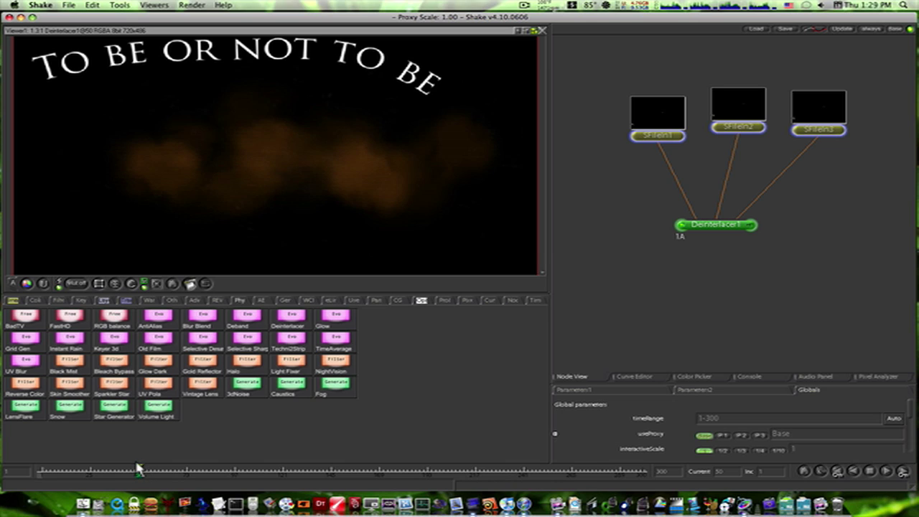
{"action": "left_click", "coordinate": [113, 472]}
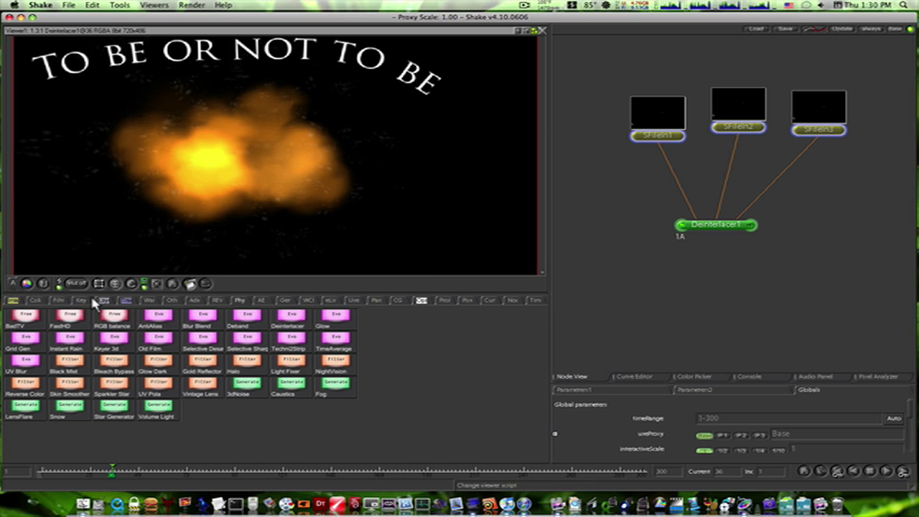
Add a Brightness node after Deinterlacer1 and raise its value to about 2.6
{"action": "left_click", "coordinate": [34, 301]}
{"action": "left_click", "coordinate": [108, 319]}
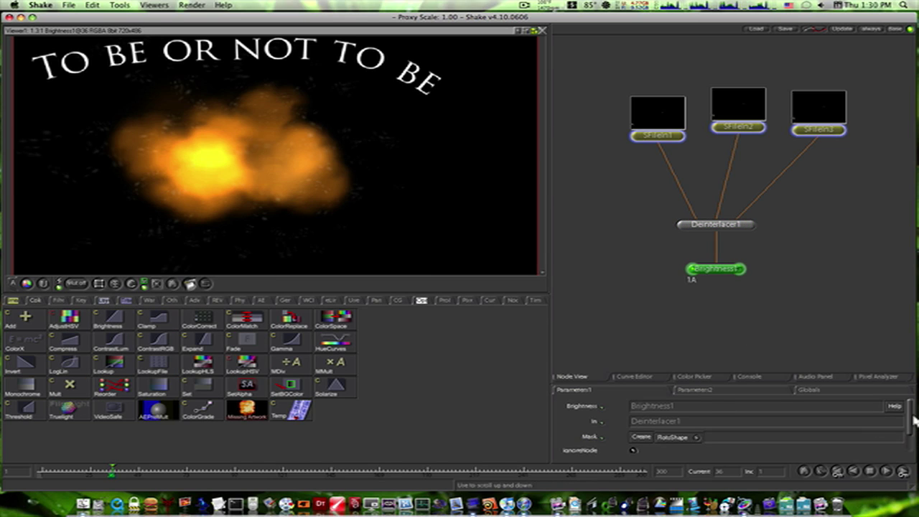
{"action": "scroll", "coordinate": [904, 422], "scroll_direction": "down", "scroll_amount": 2}
{"action": "left_click_drag", "start_coordinate": [717, 448], "coordinate": [784, 447]}
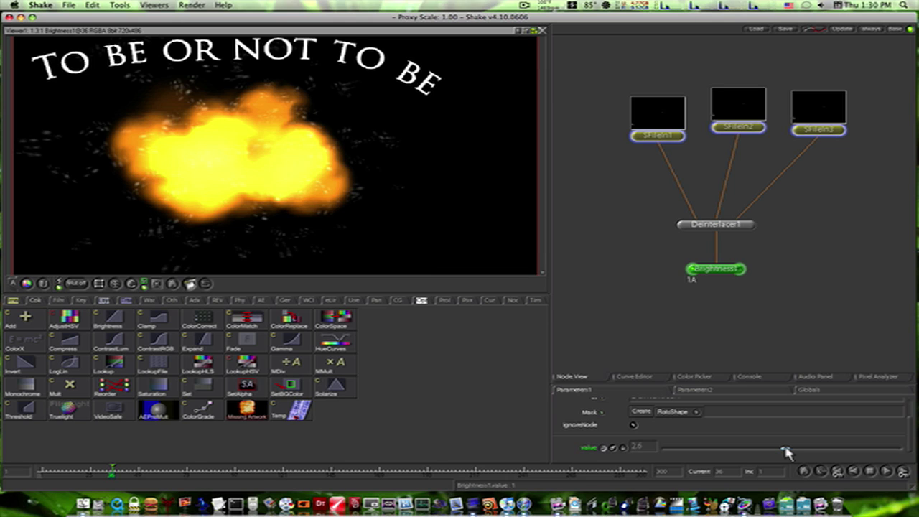
{"action": "left_click", "coordinate": [523, 5]}
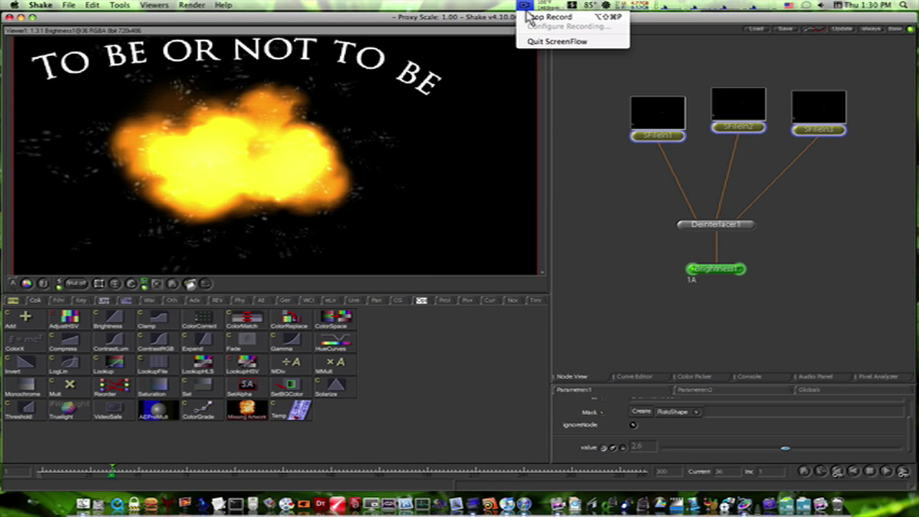